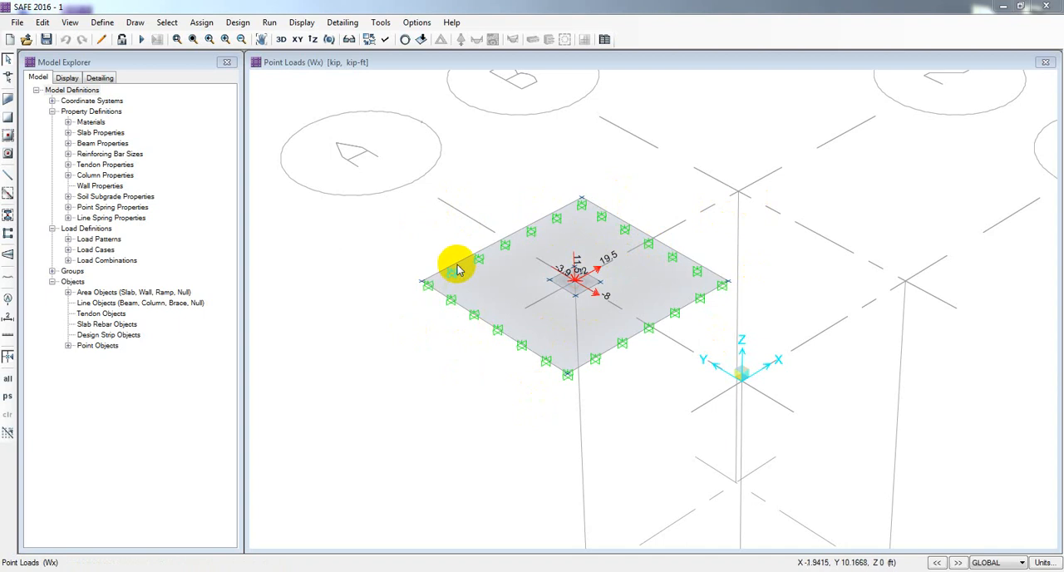
Step: Show the footing in plan view and run the analysis and design
click(297, 40)
scroll(700, 278, up, 4)
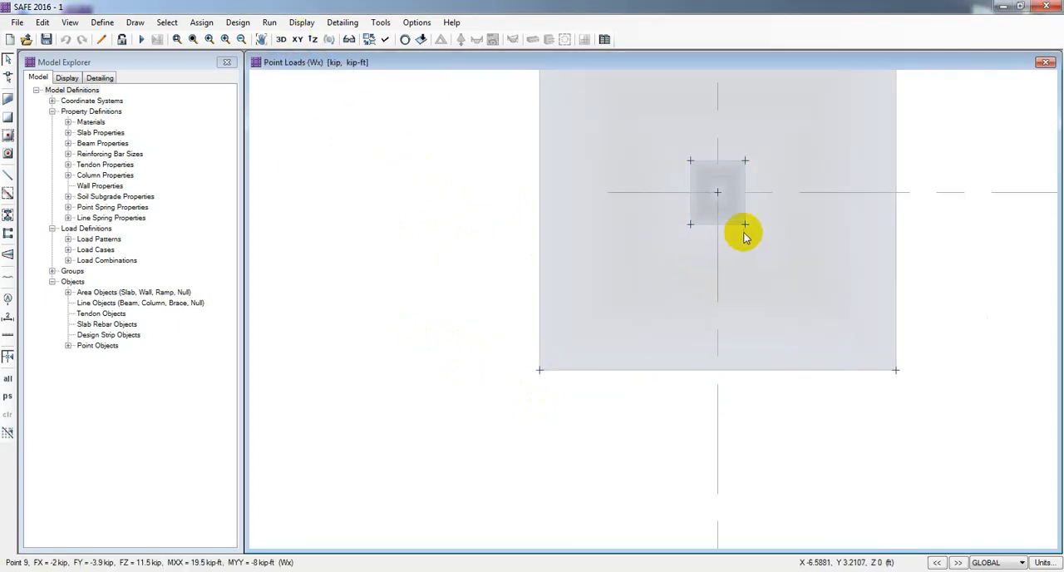
middle_drag(744, 237, 630, 358)
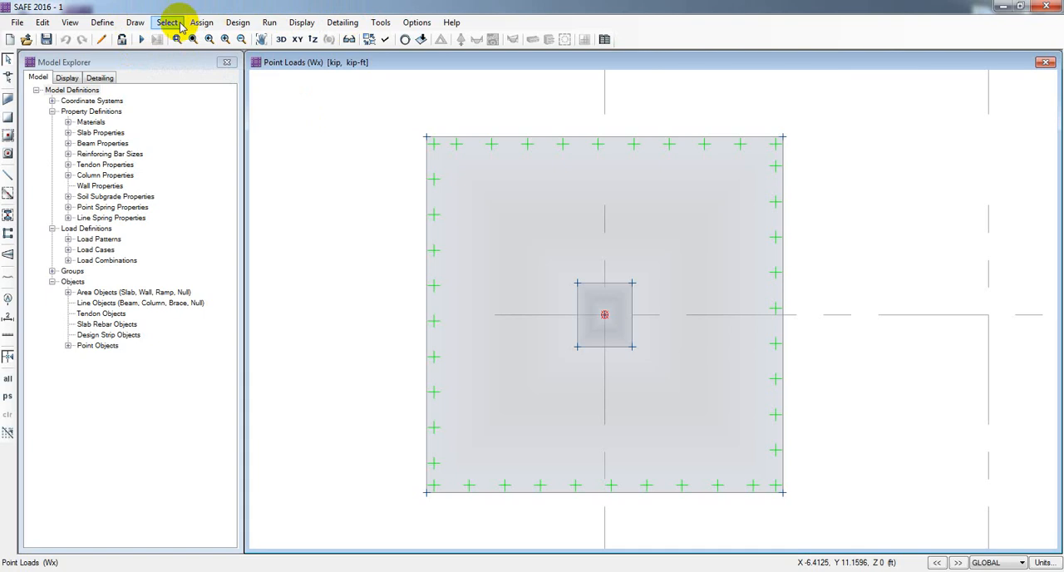
click(141, 40)
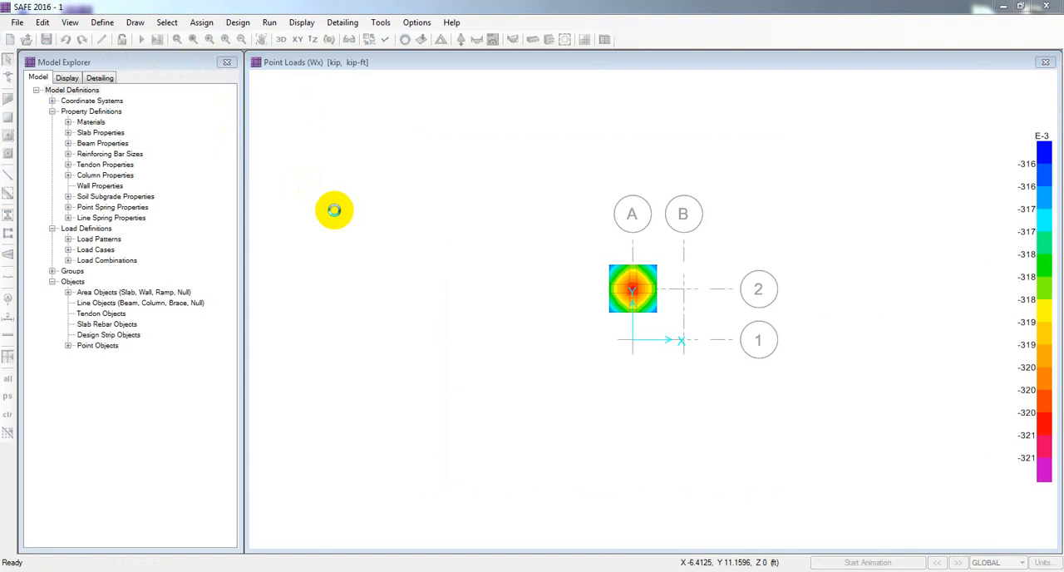
Step: Examine the footing's displacement contours for the LIVE load case, checking the values at its corners
scroll(642, 291, up, 1)
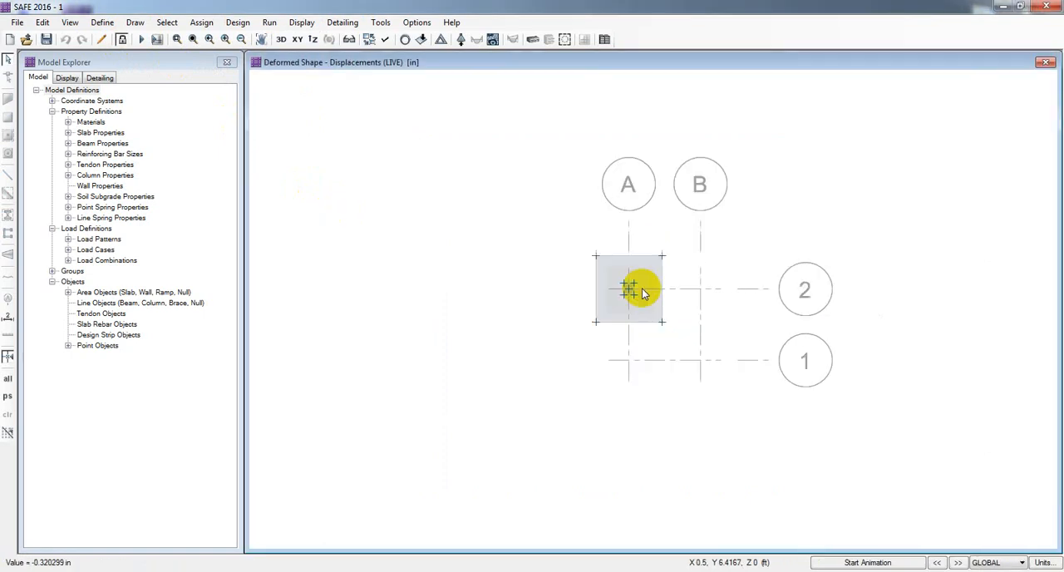
scroll(632, 291, up, 2)
scroll(611, 290, up, 1)
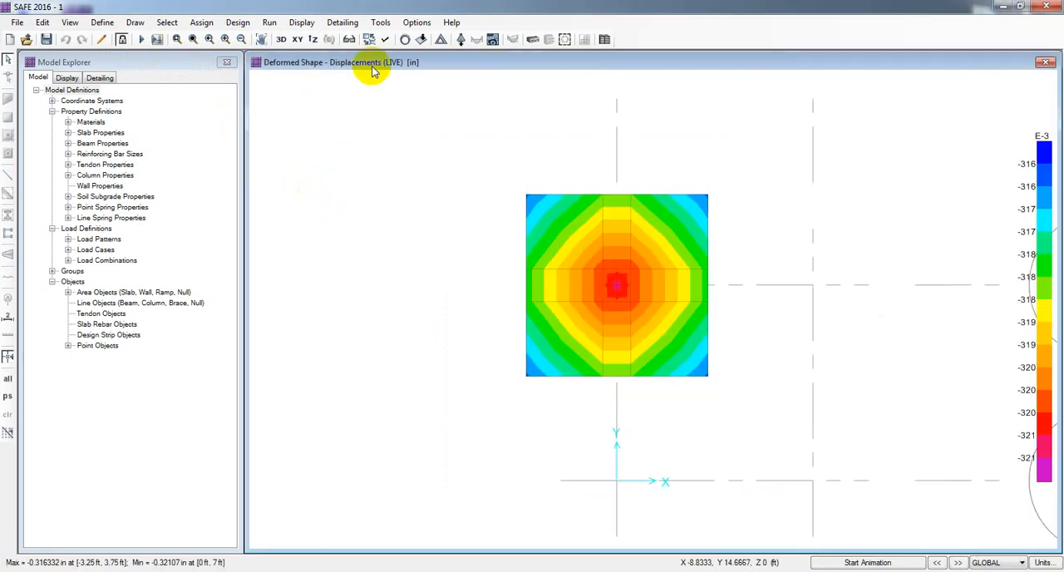
mouse_move(525, 197)
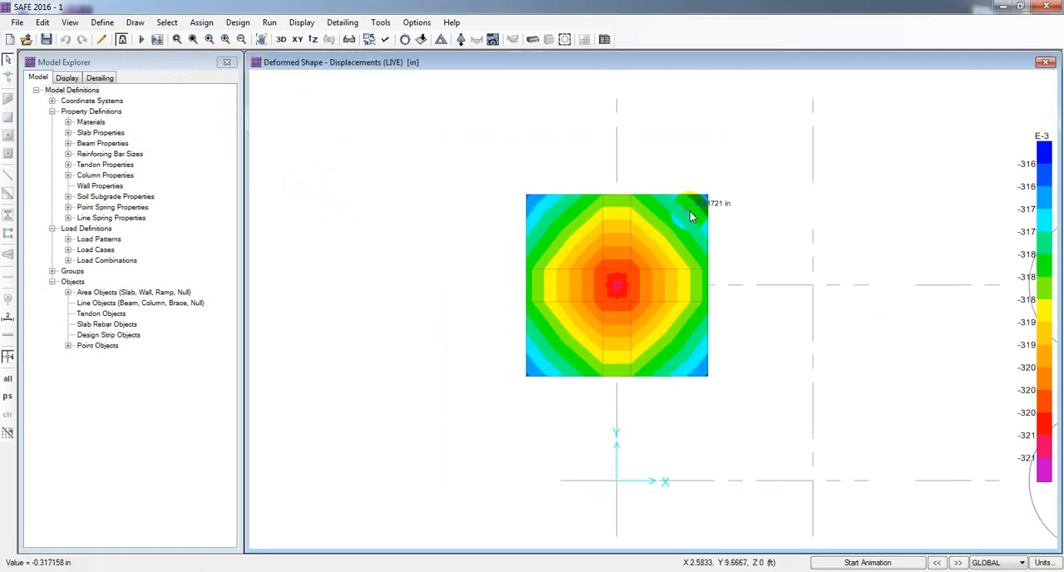
mouse_move(712, 374)
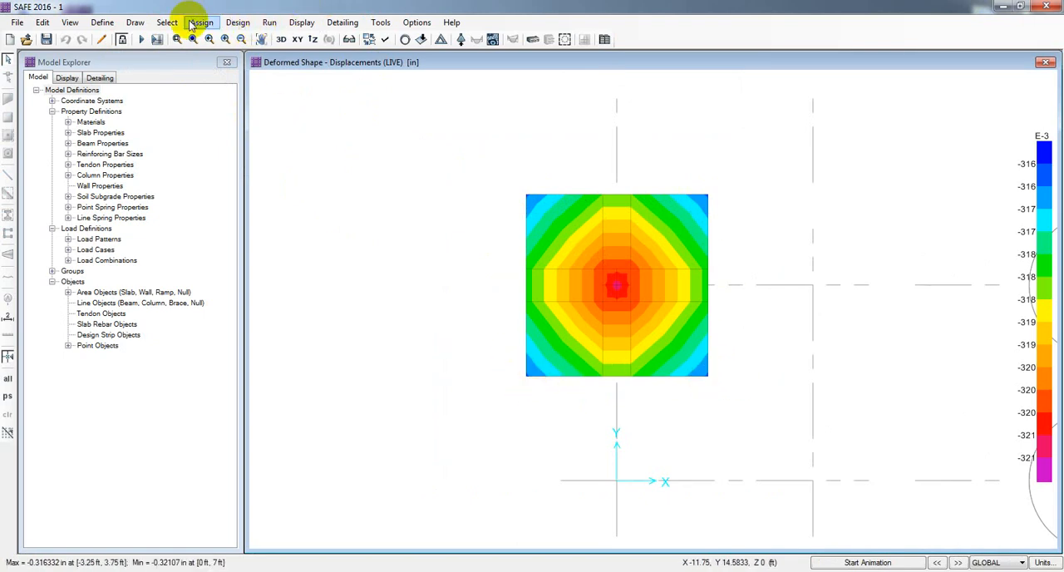
Step: Display the deformed shape contours for the DEAD load case and check the displacement at the footing's centre
click(301, 22)
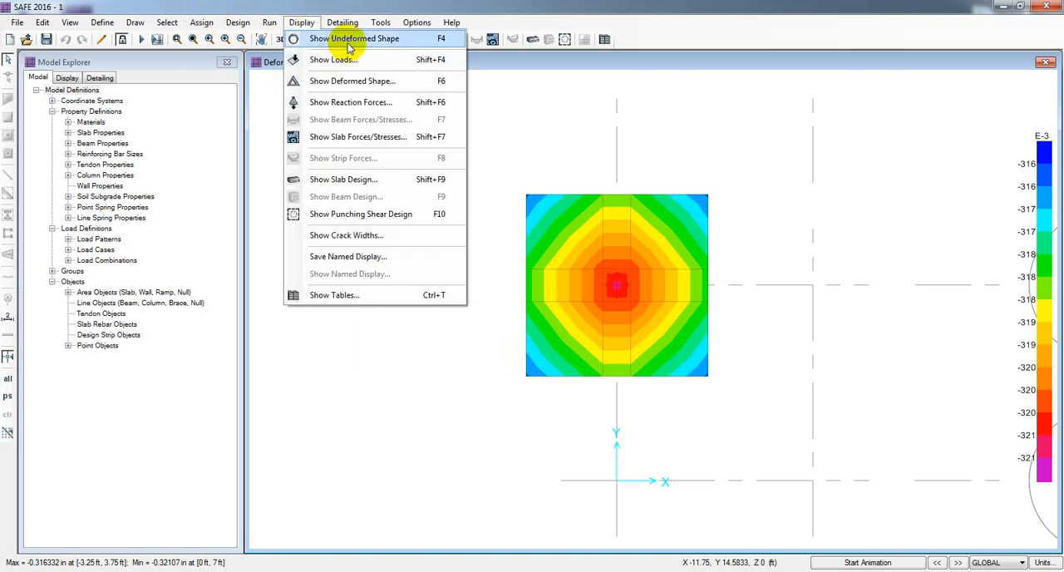
click(357, 86)
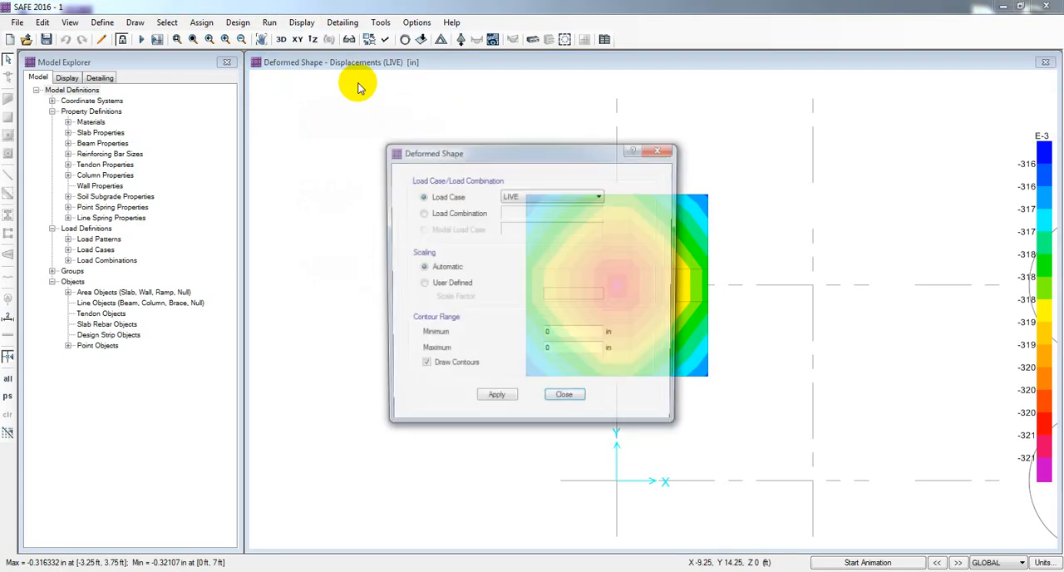
drag(485, 153, 142, 102)
click(172, 139)
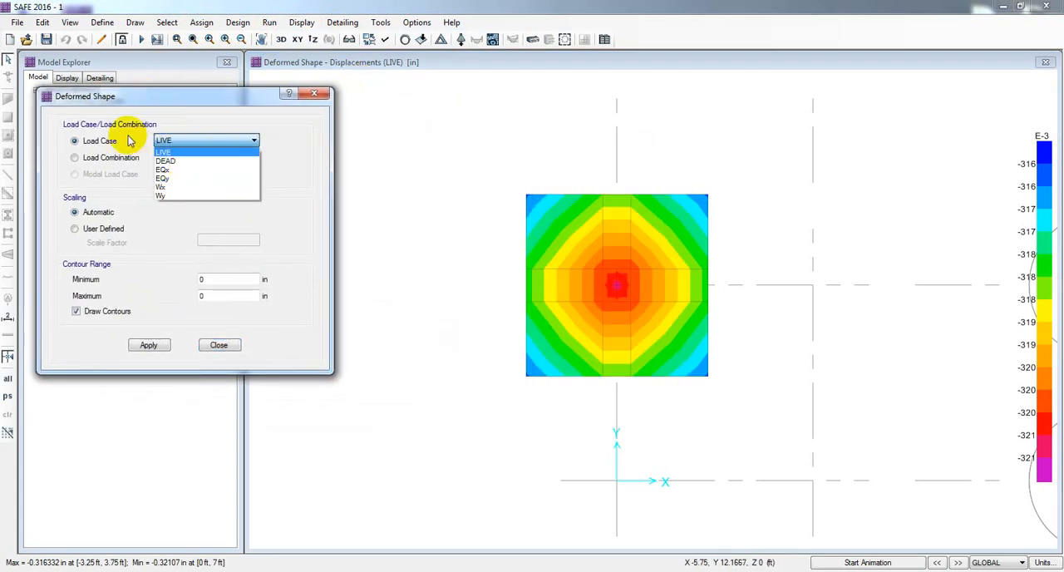
click(107, 144)
click(207, 139)
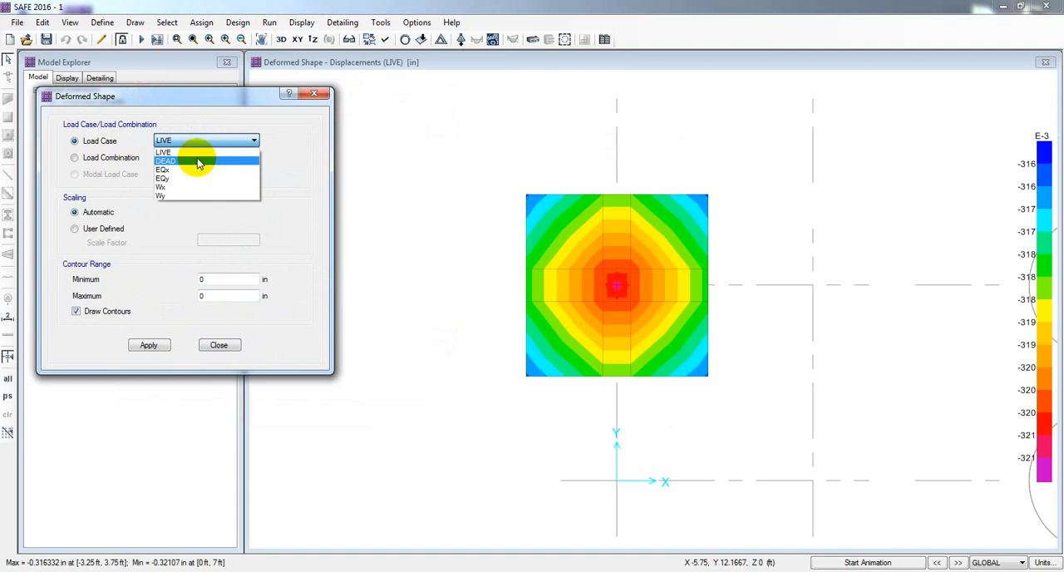
click(198, 157)
drag(187, 100, 195, 86)
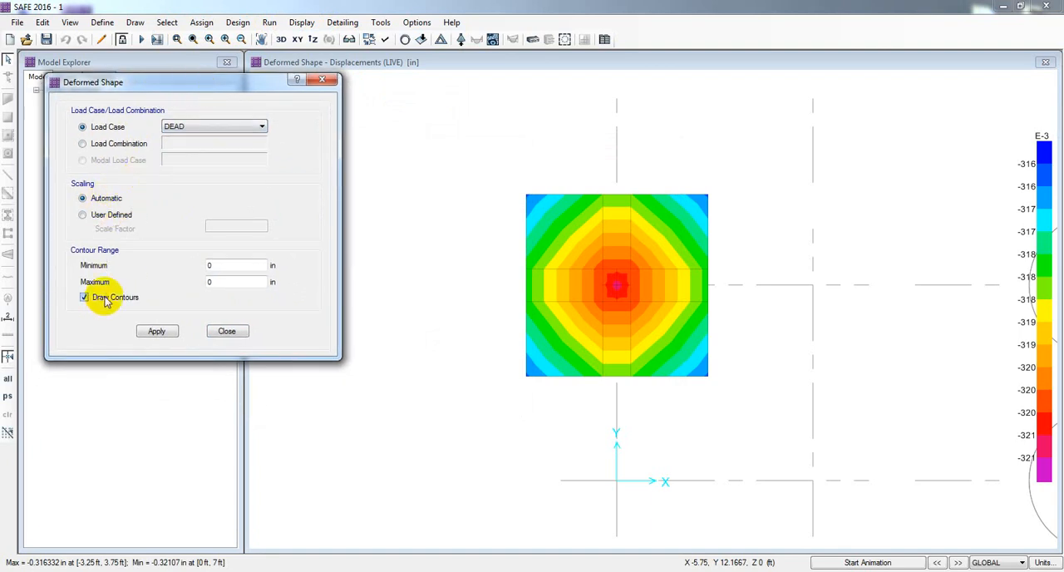
click(158, 332)
mouse_move(617, 293)
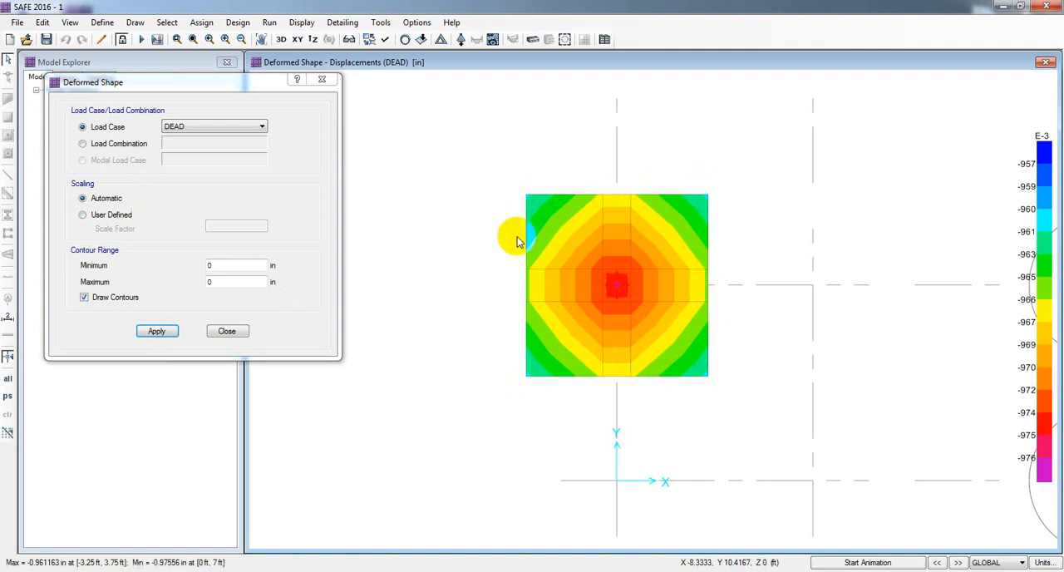
Step: Display the deformed shape for load combination 1. DL+LL and check the displacement near the footing's centre
click(203, 129)
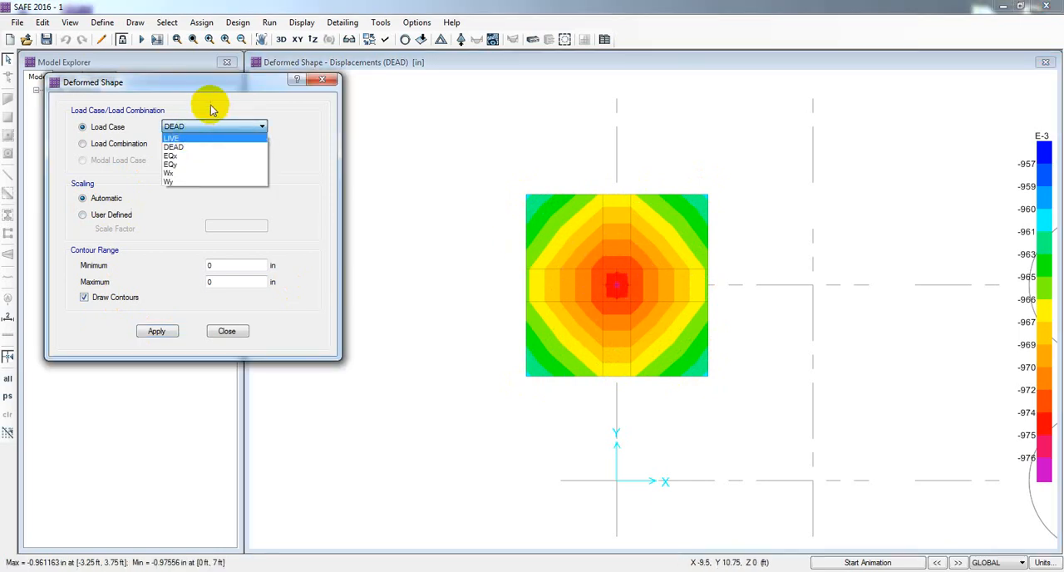
click(210, 98)
click(82, 143)
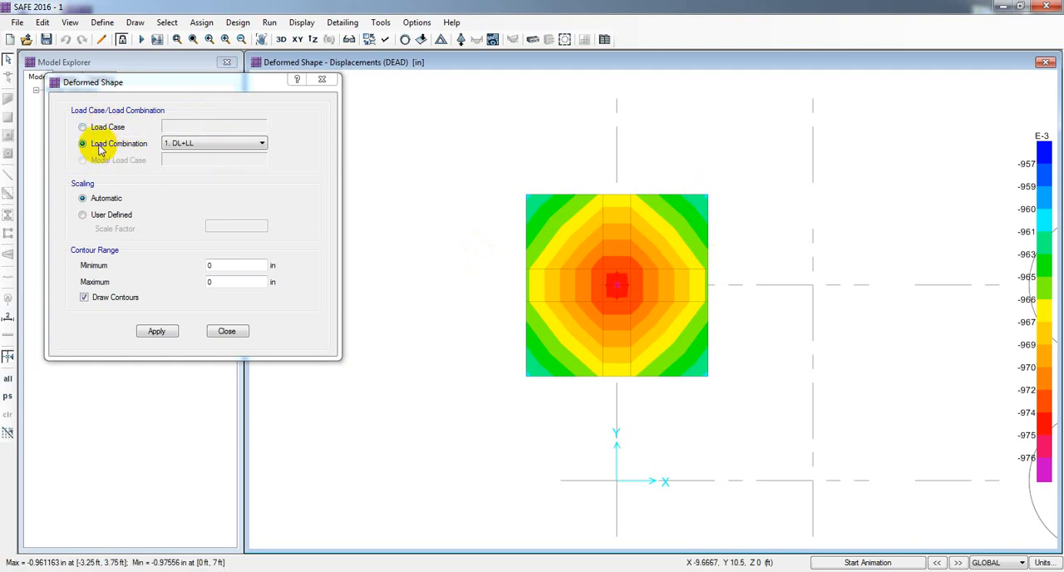
click(177, 143)
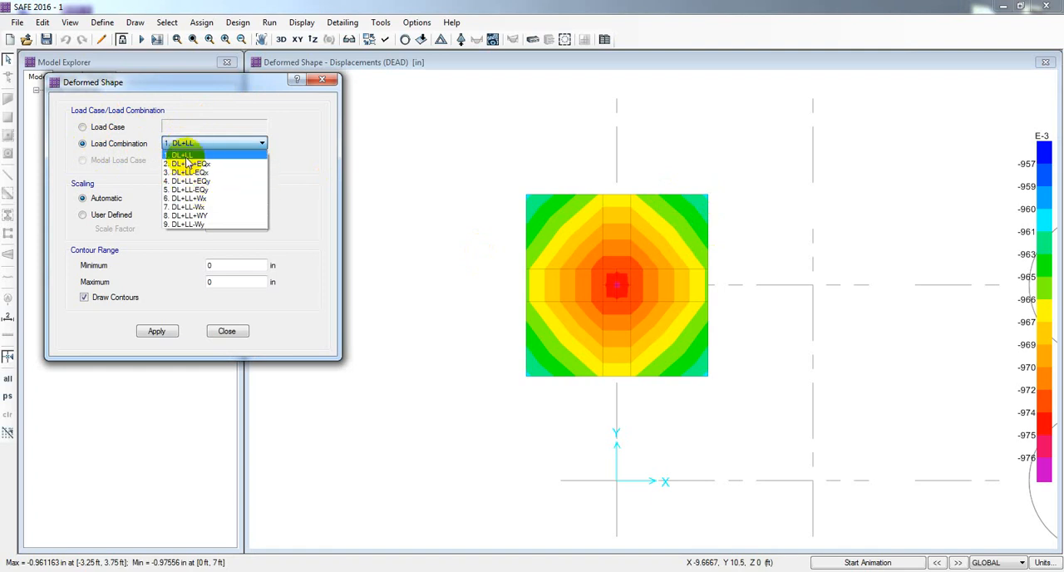
click(185, 154)
click(156, 331)
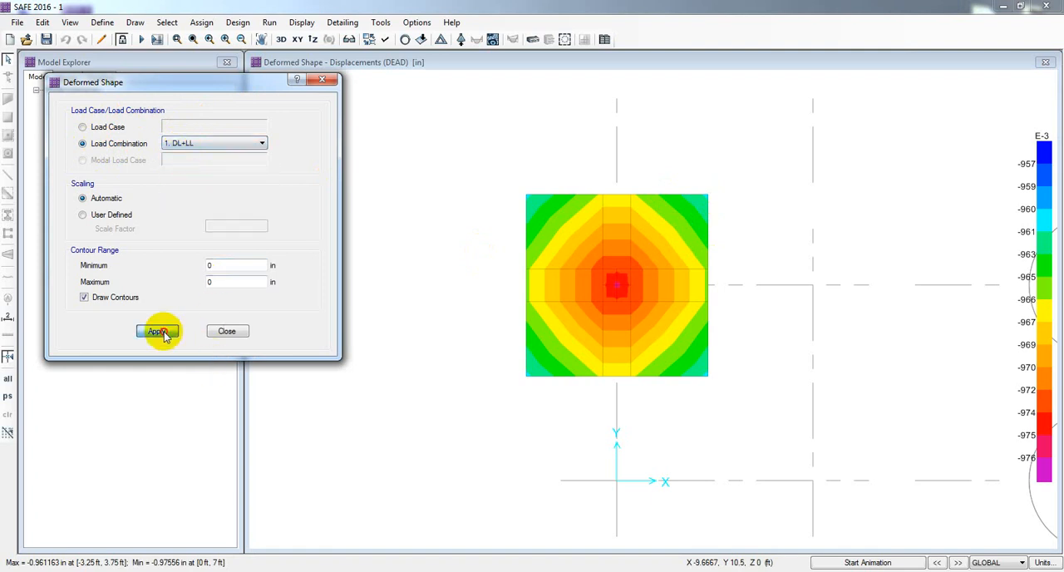
mouse_move(590, 271)
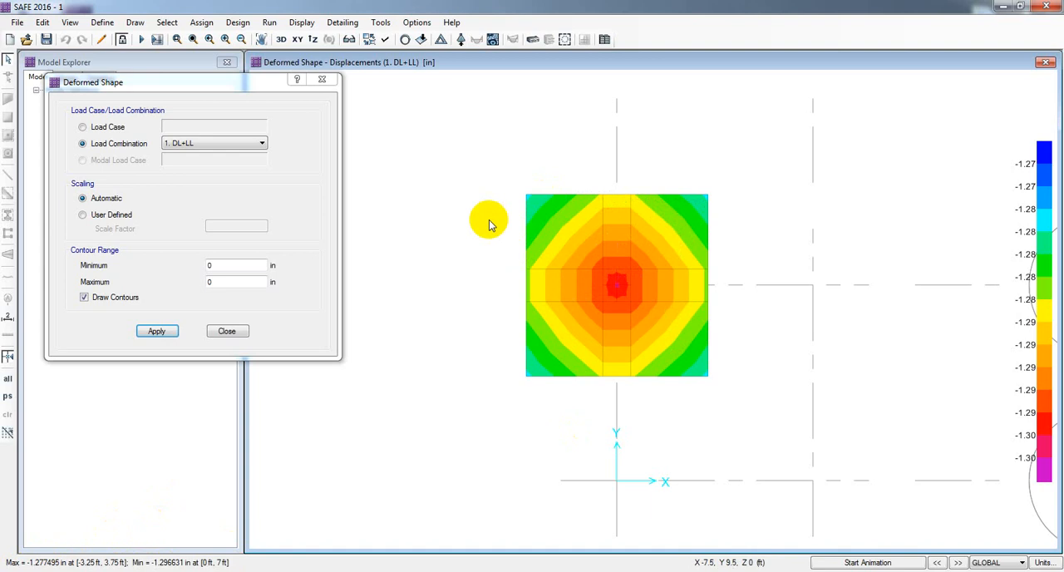
Step: Display the deformed shape contours for load combination 2. DL+LL+EQx
click(200, 146)
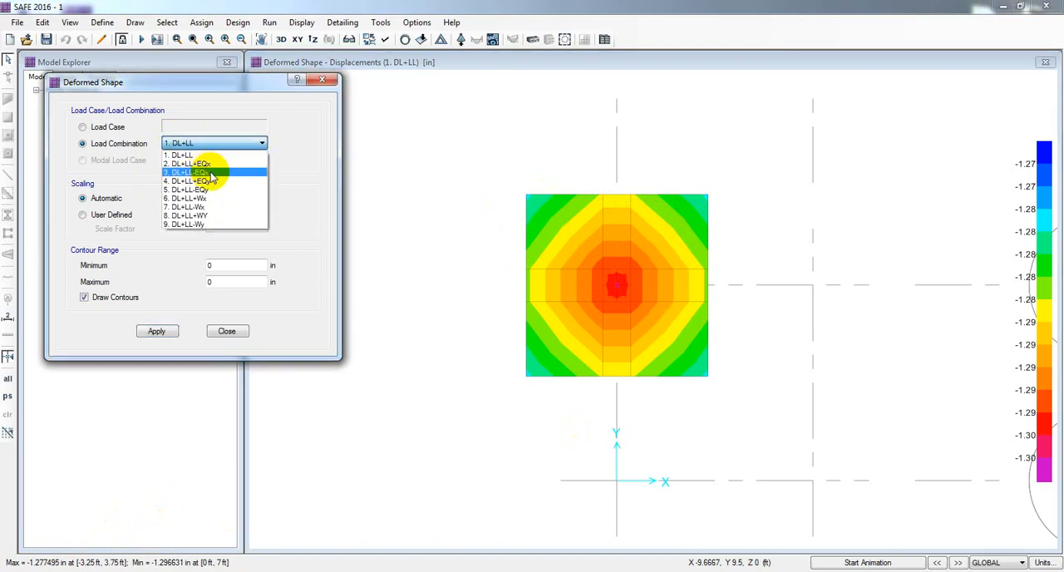
click(204, 166)
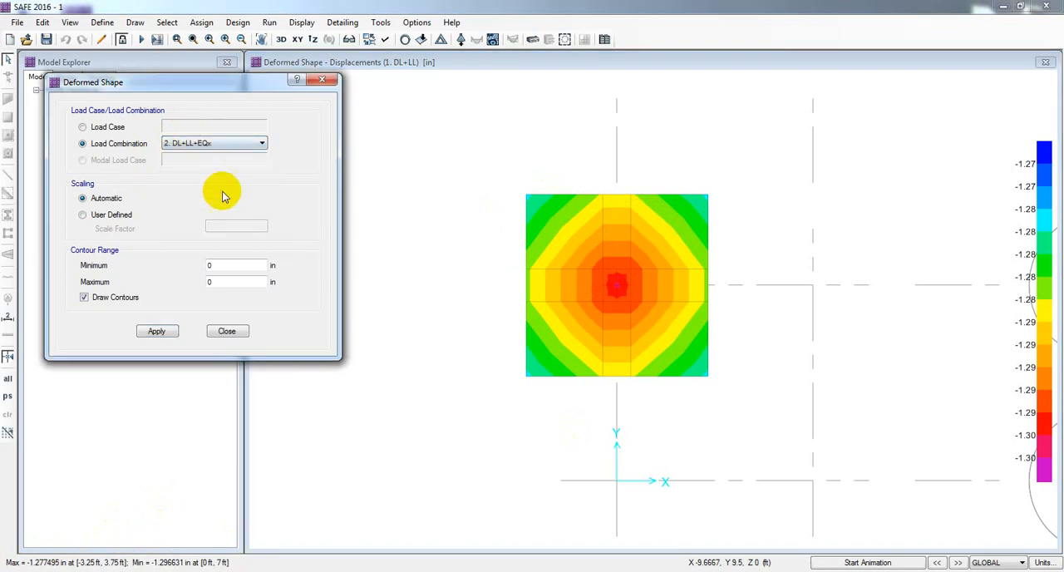
click(156, 331)
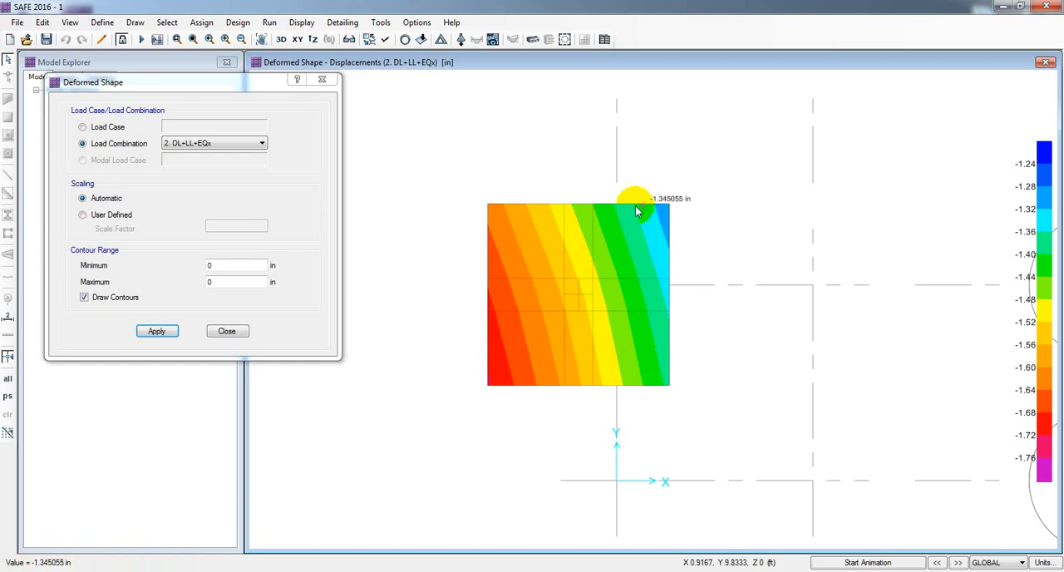
Step: Display the deformed shape contours for load combination 3. DL+LL-EQx
click(246, 143)
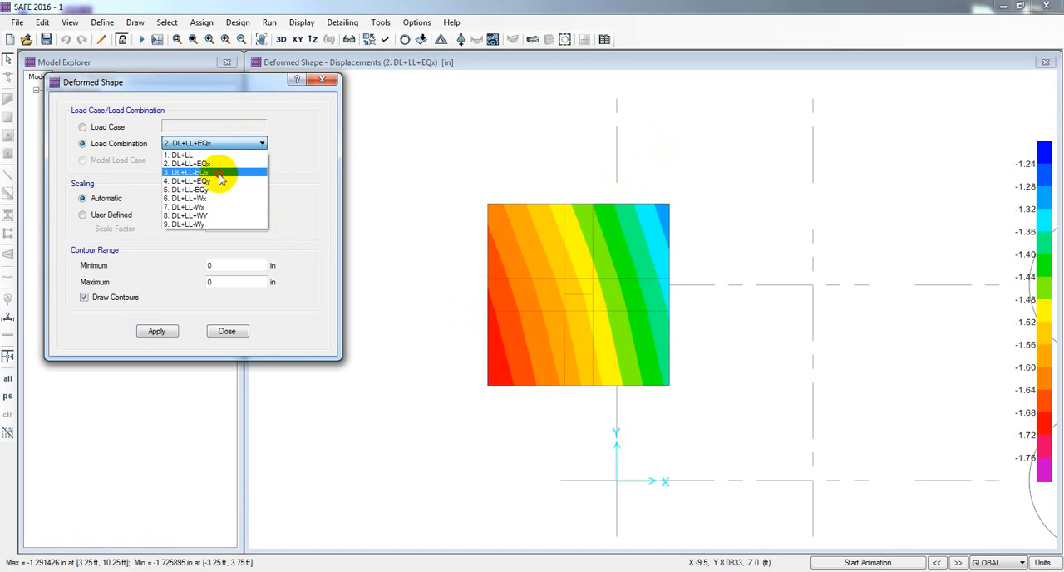
click(220, 173)
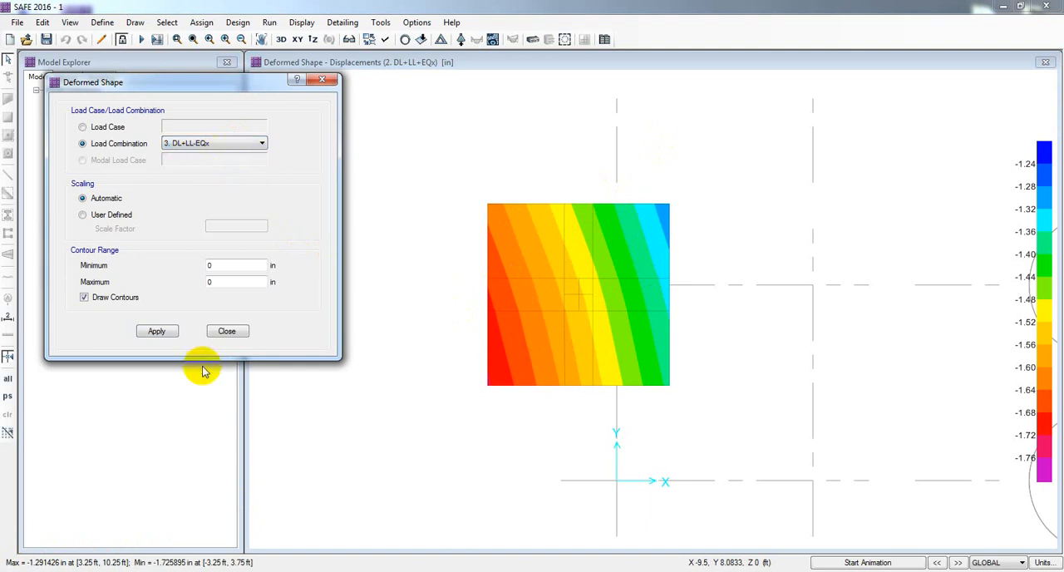
click(157, 333)
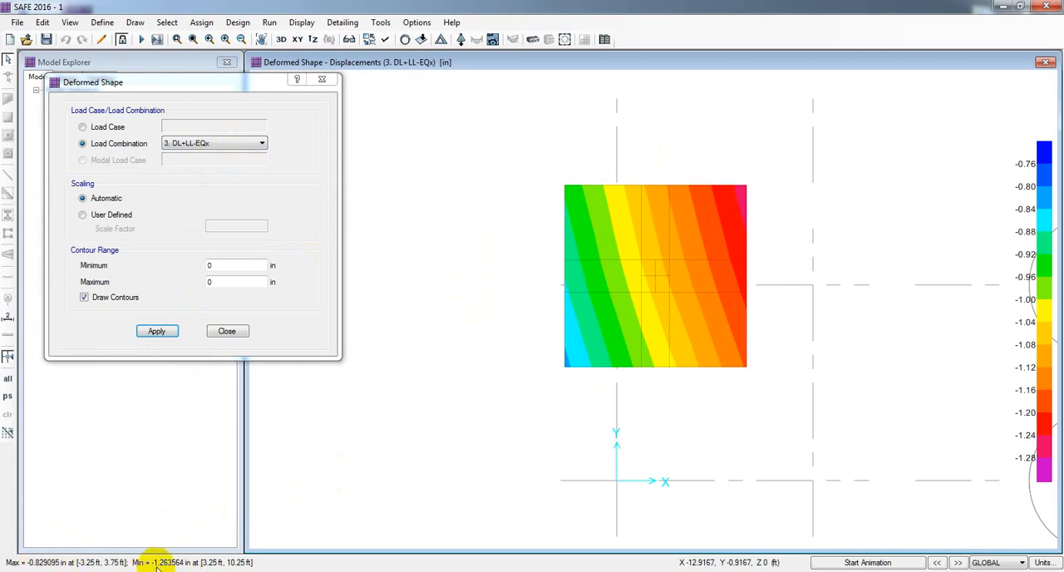
Step: Display the deformed shape contours for load combination 4. DL+LL+EQy, keeping the settings dialog clear of the footing
click(261, 143)
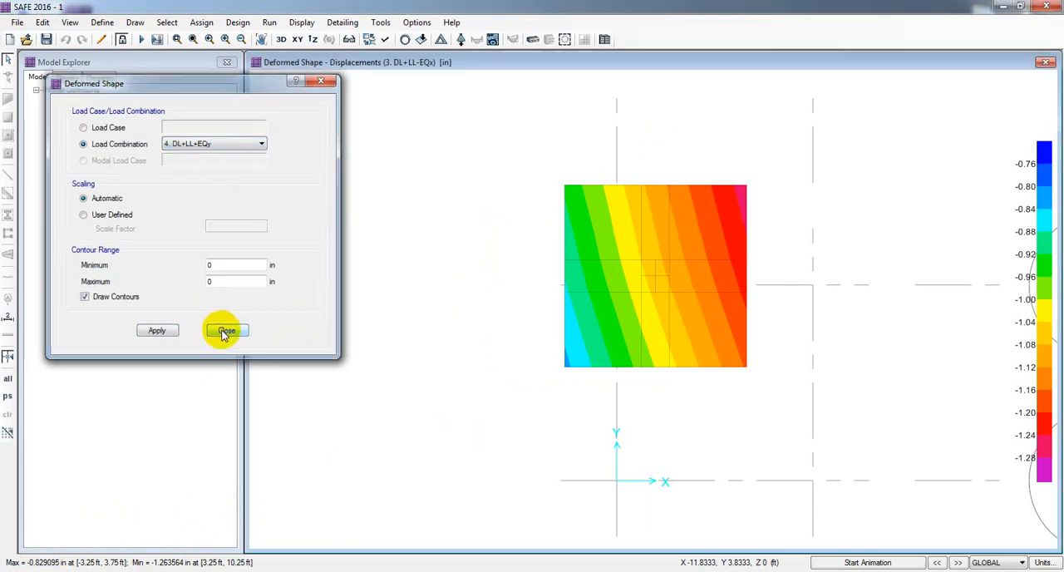
click(225, 330)
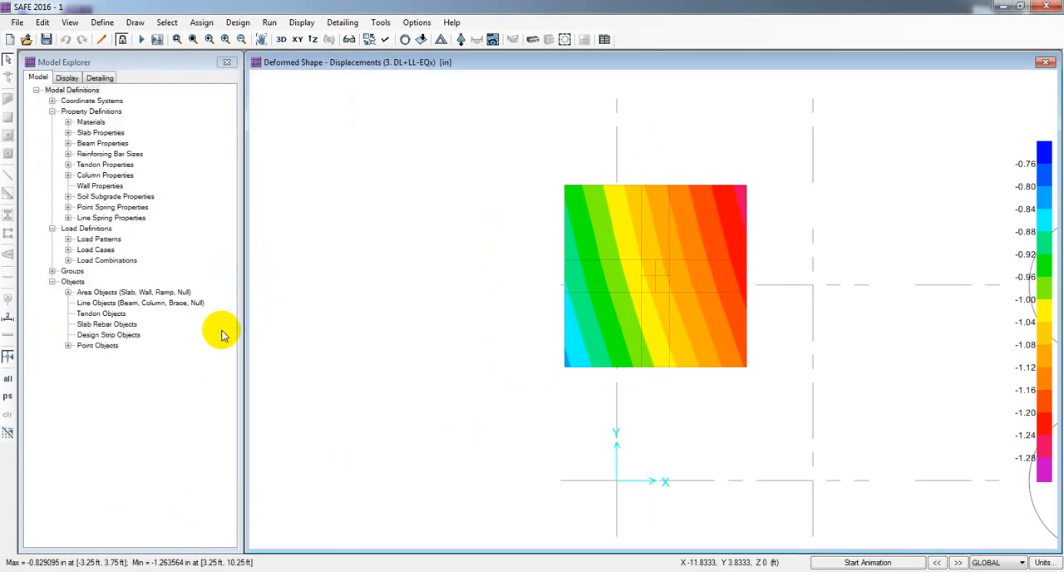
click(302, 23)
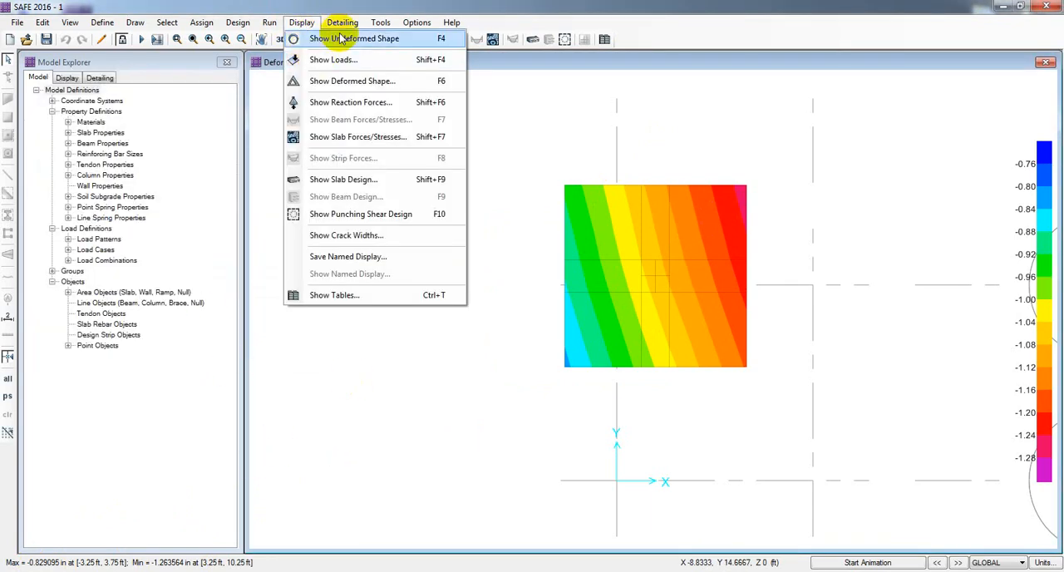
click(352, 80)
drag(430, 147, 54, 75)
click(173, 137)
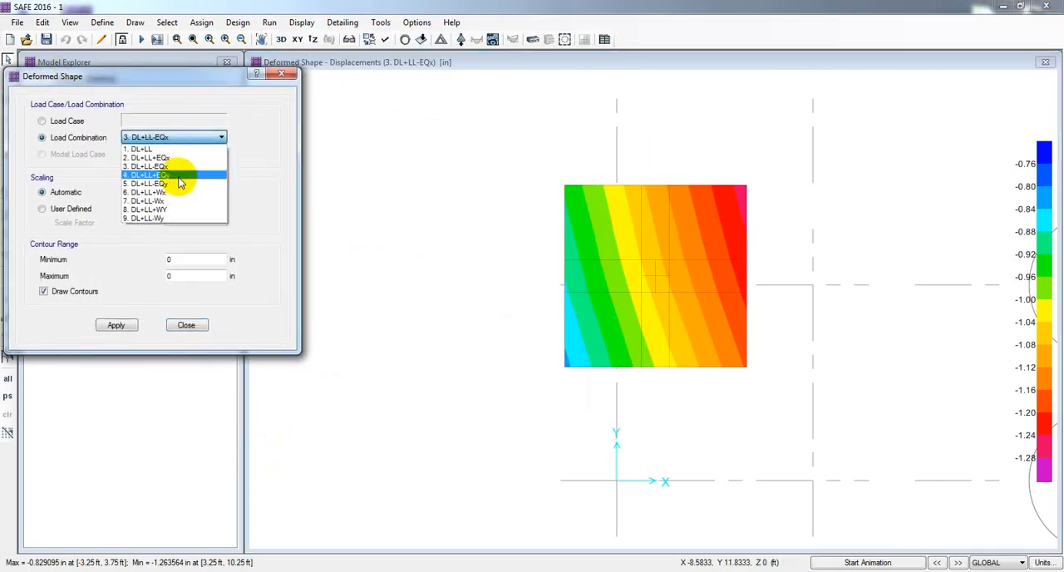
click(179, 177)
click(115, 327)
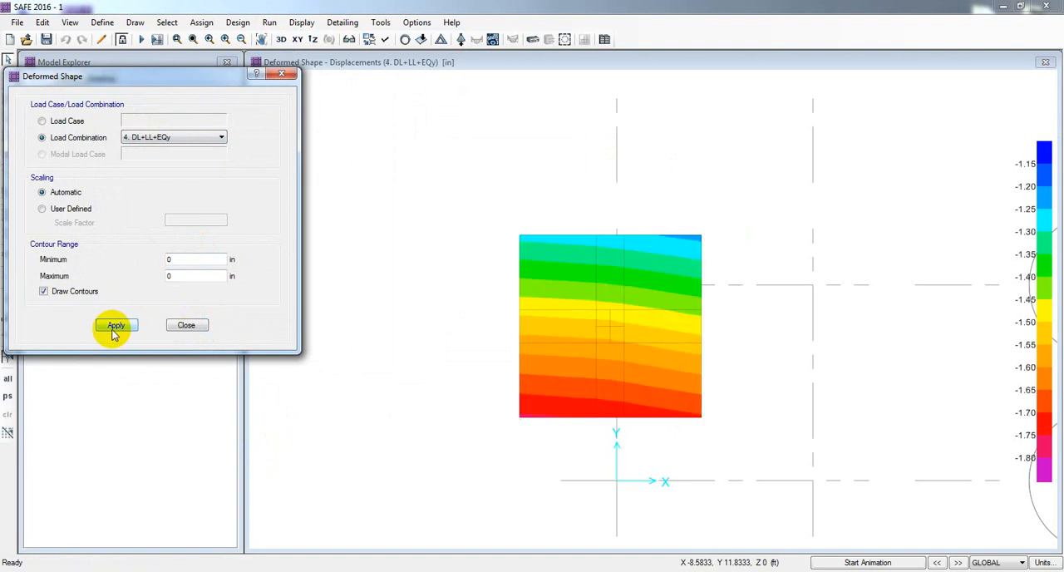
click(509, 427)
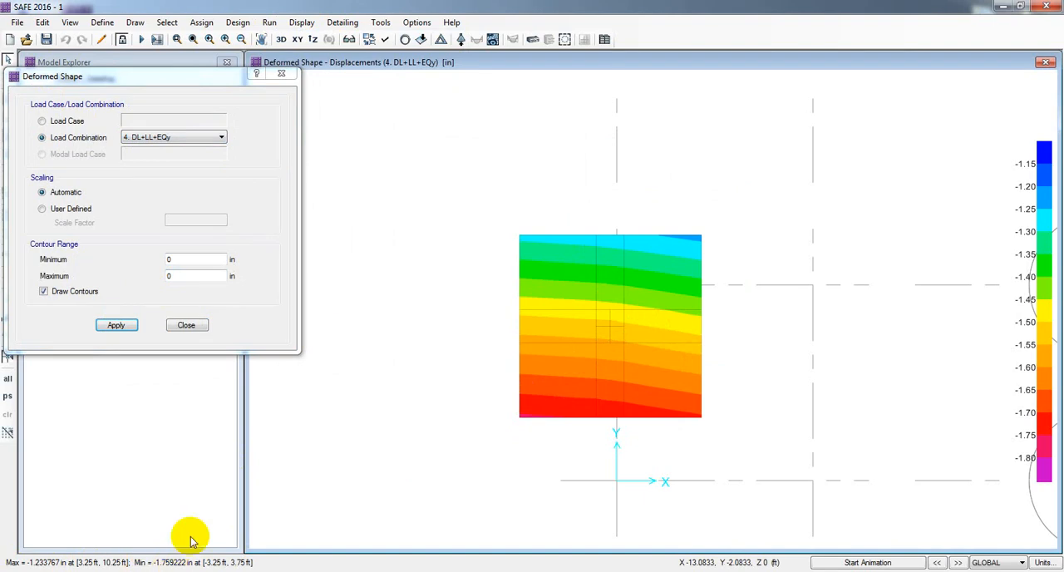
Step: Display the deformed shape contours for load combination 5. DL+LL-EQy
click(193, 138)
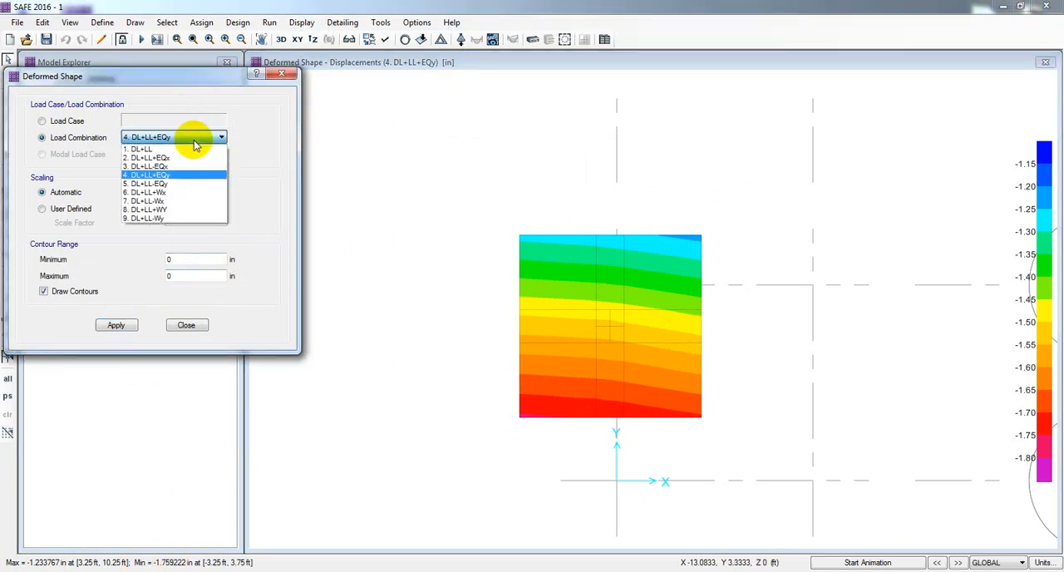
click(171, 183)
click(119, 325)
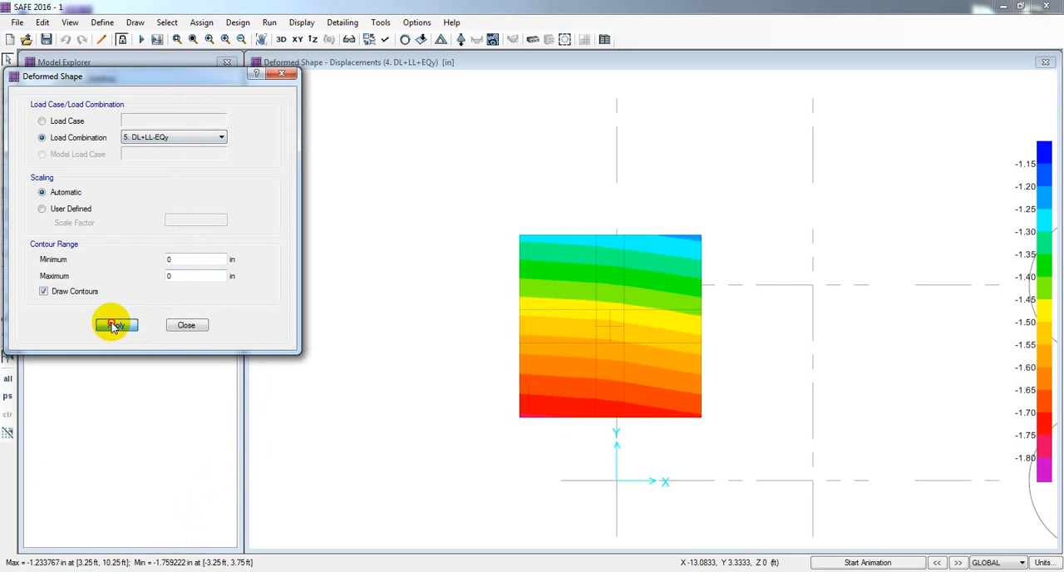
click(595, 245)
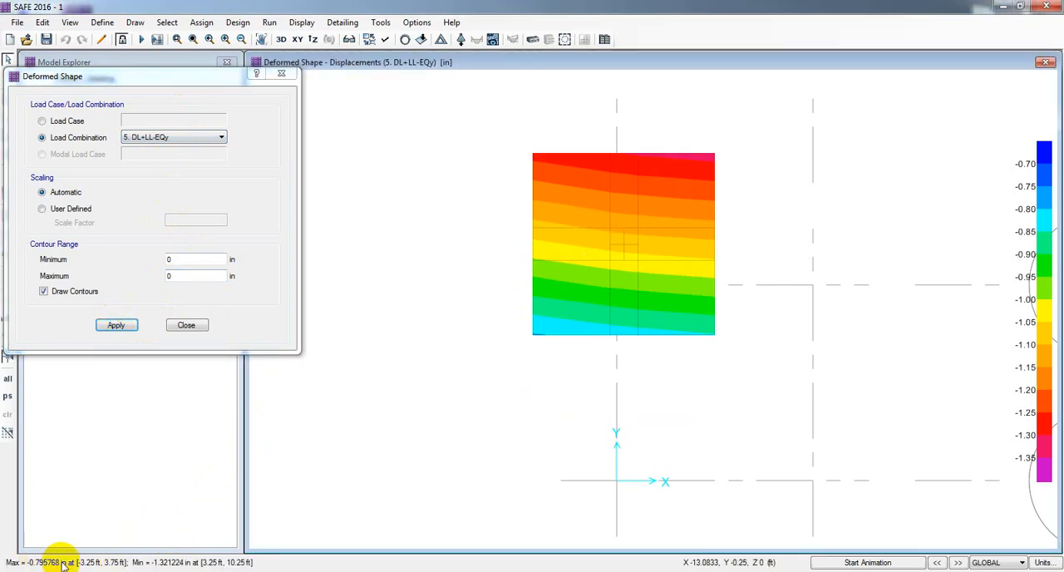
Step: Display the deformed shape contours for load combination 6. DL+LL+Wx
click(220, 138)
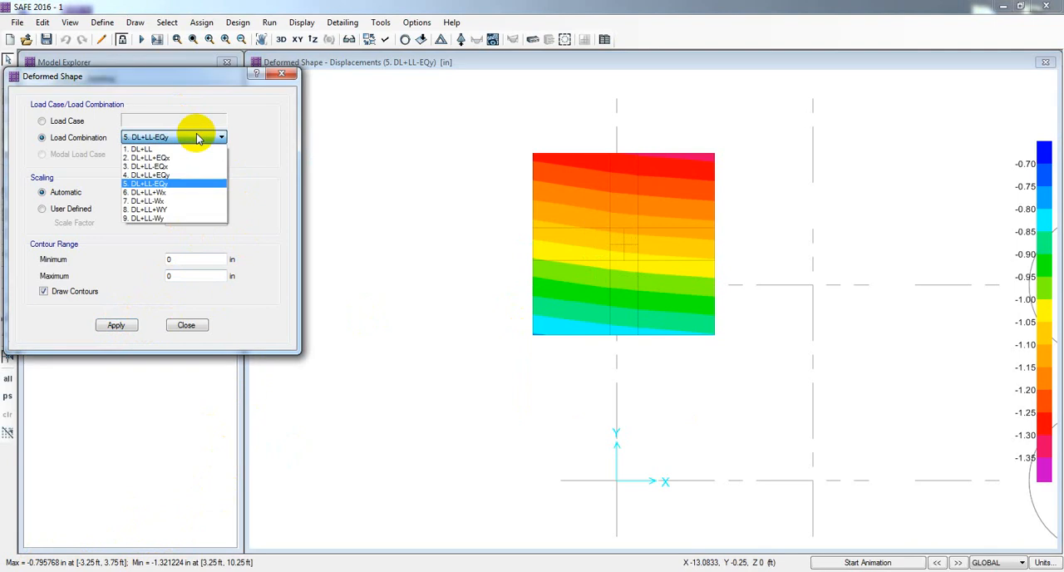
click(169, 193)
click(116, 324)
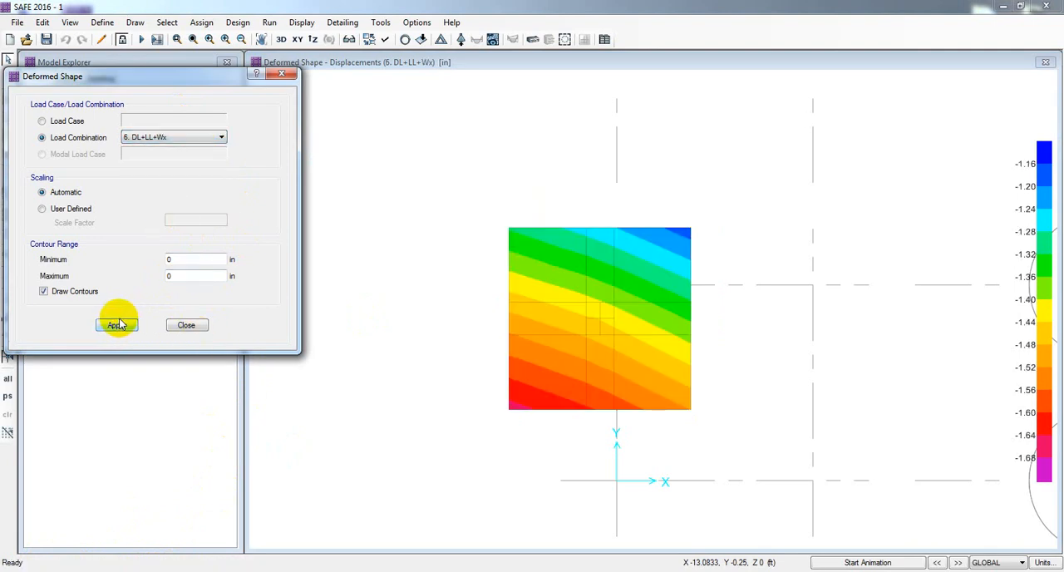
Step: Display the deformed shape contours for load combination 7. DL+LL-Wx
click(117, 324)
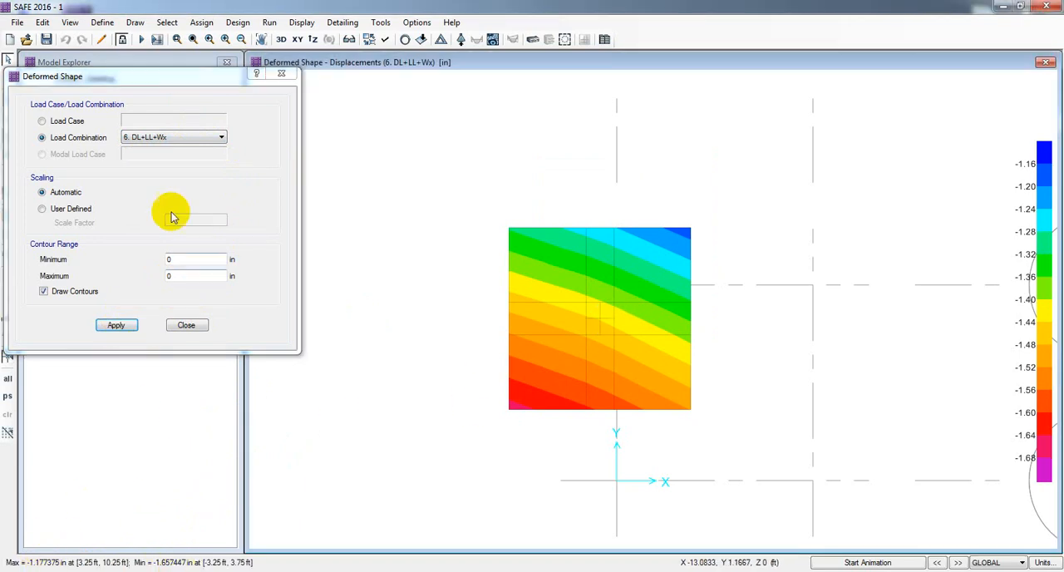
click(171, 137)
click(149, 201)
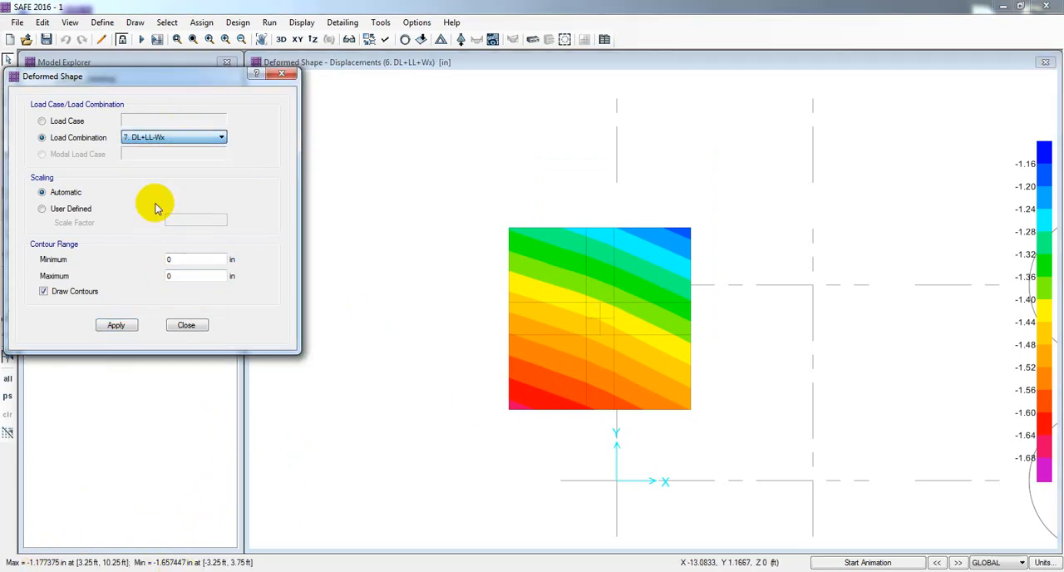
click(117, 324)
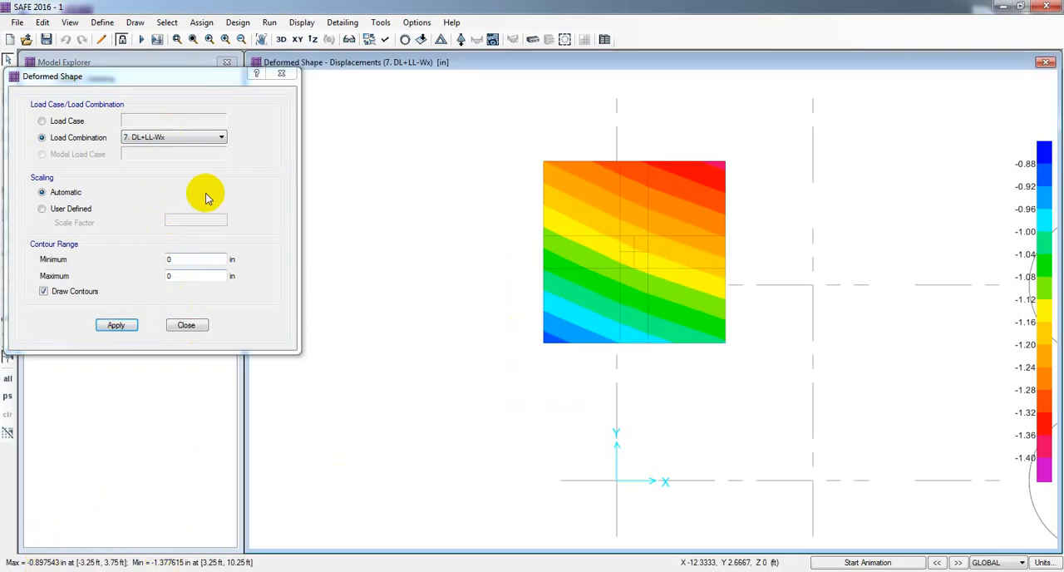
Step: Display the deformed shape contours for load combination 9. DL+LL-Wy and close the deformed shape settings
click(201, 138)
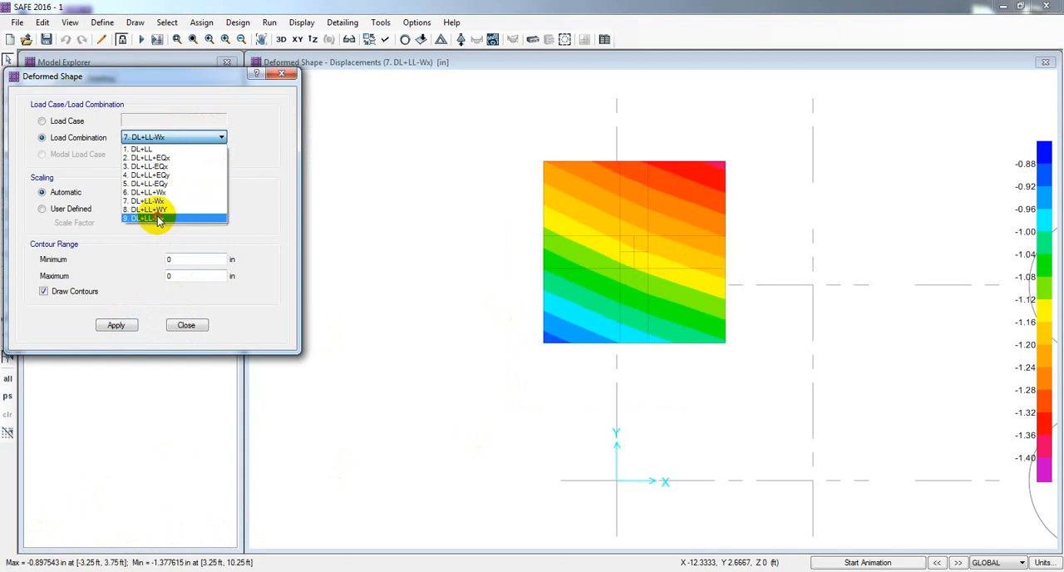
click(153, 218)
click(113, 325)
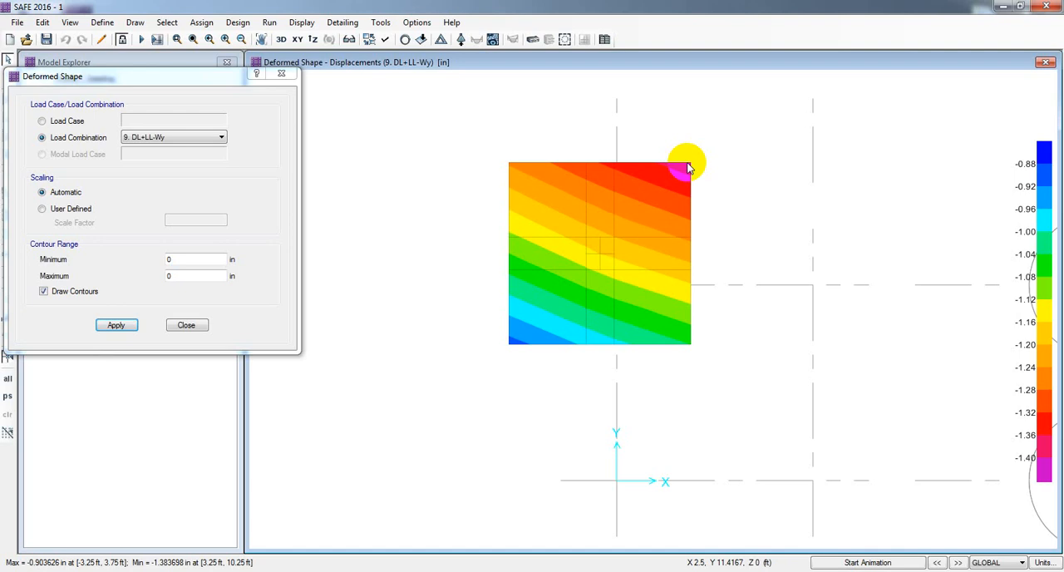
click(525, 258)
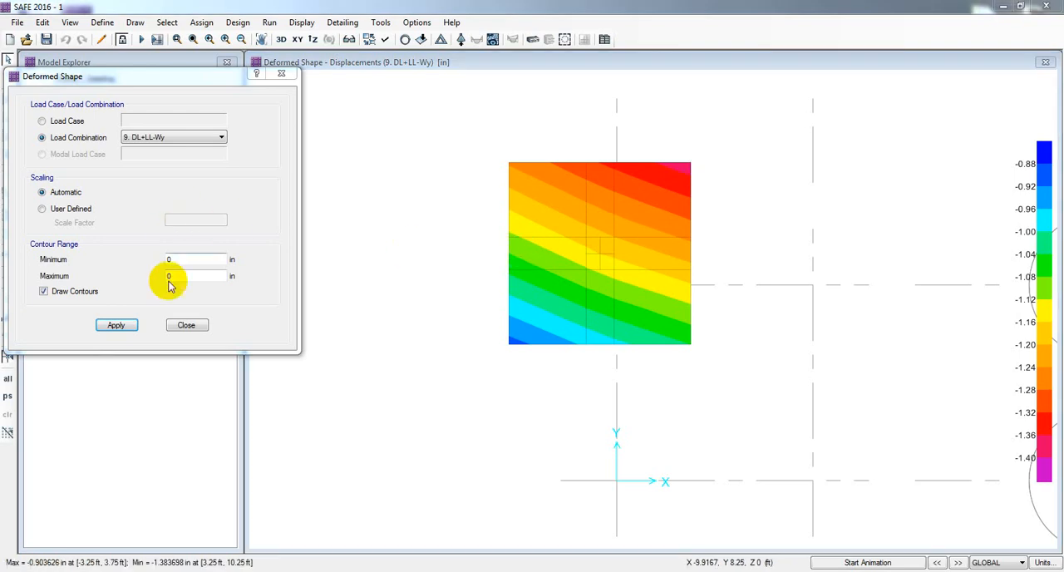
click(181, 327)
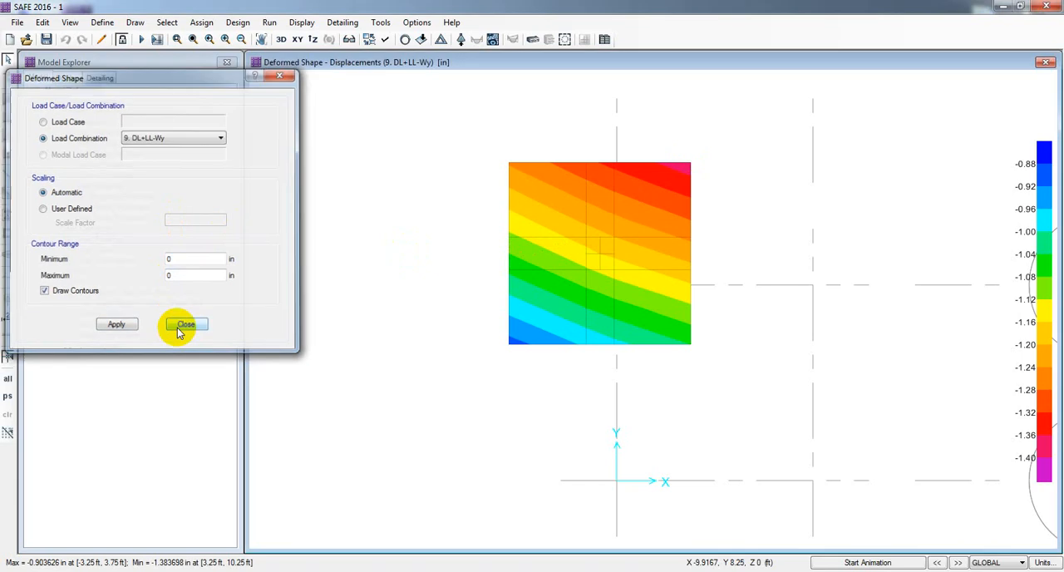
mouse_move(690, 166)
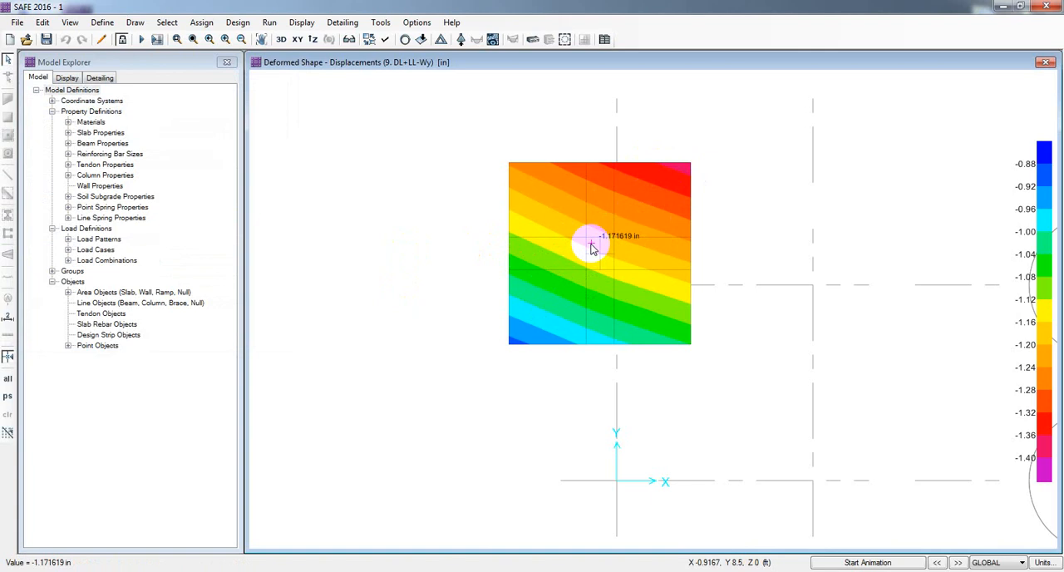
Step: Open the reaction forces display settings and place the dialog clear of the footing
click(237, 24)
click(233, 22)
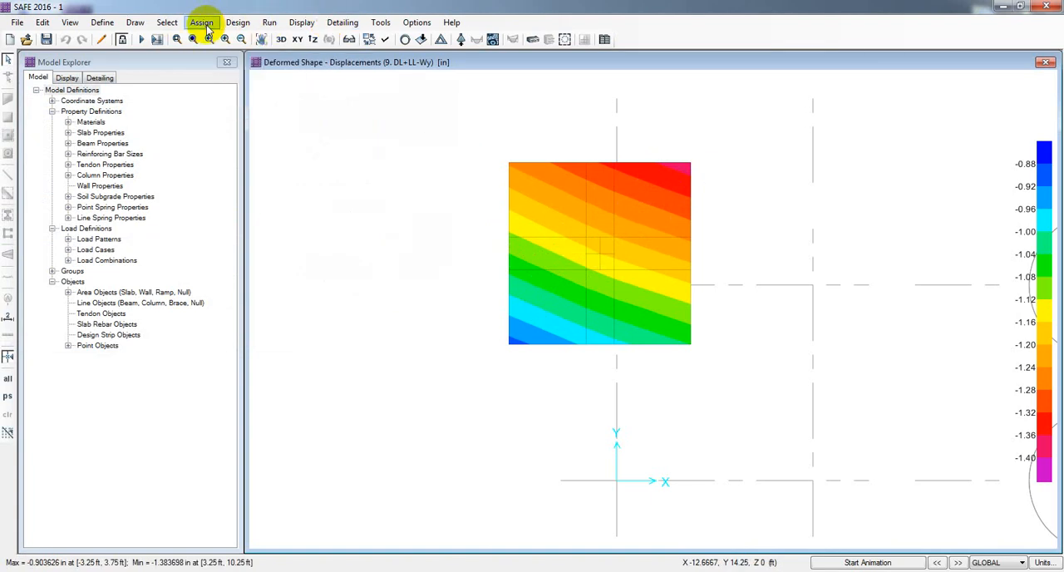
click(295, 23)
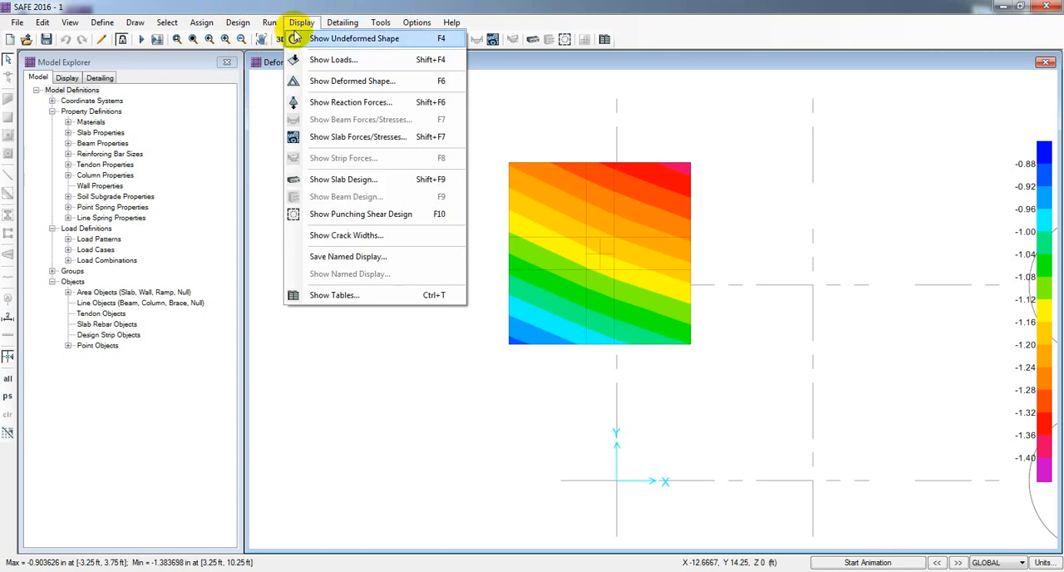
click(316, 103)
drag(442, 111, 135, 87)
Step: Display the soil pressure contours on the deformed shape for load combination 1. DL+LL and read the pressures at the footing's centre and corners
click(202, 122)
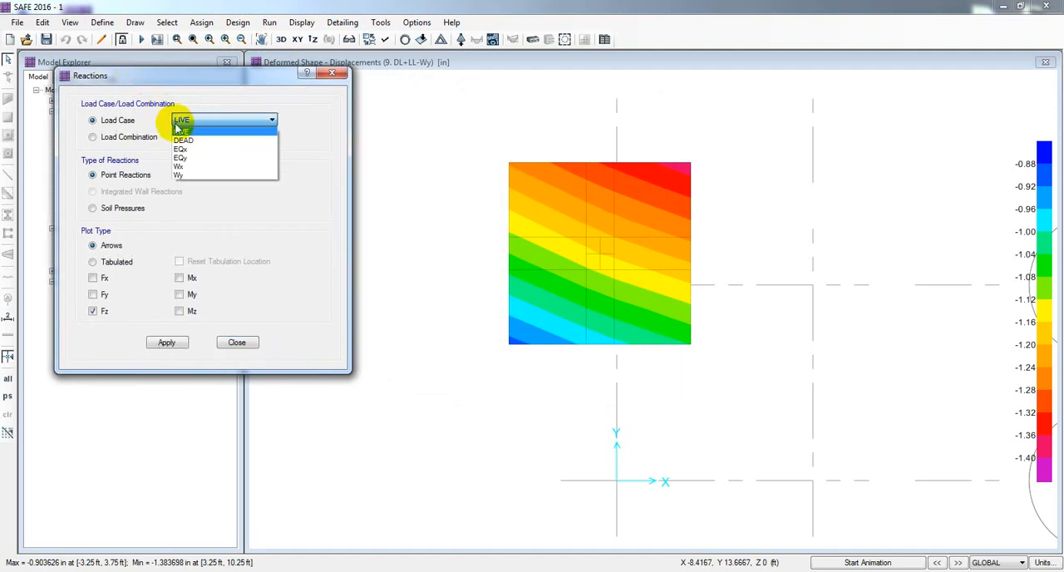
click(122, 143)
click(133, 138)
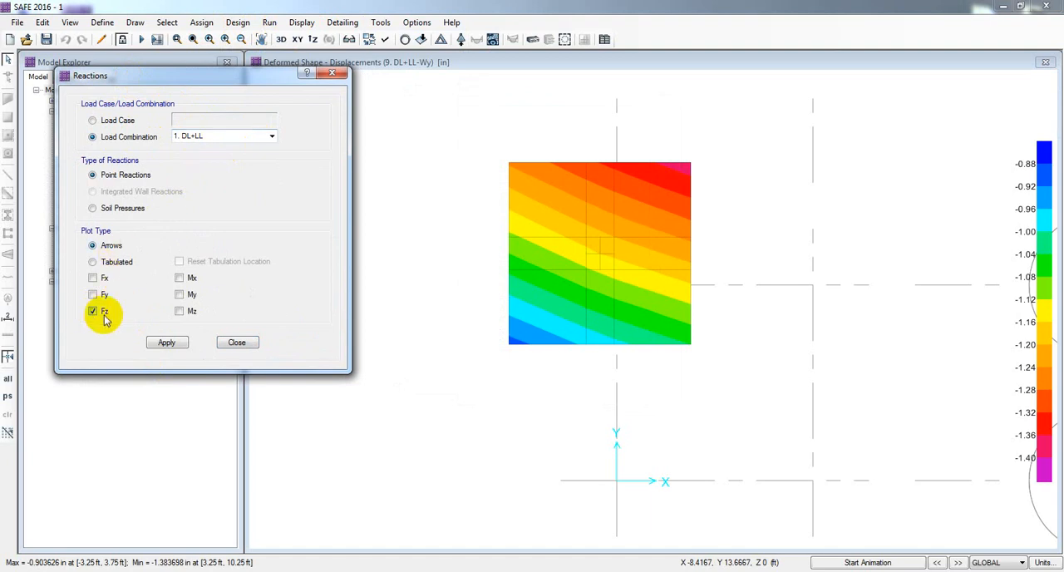
click(108, 208)
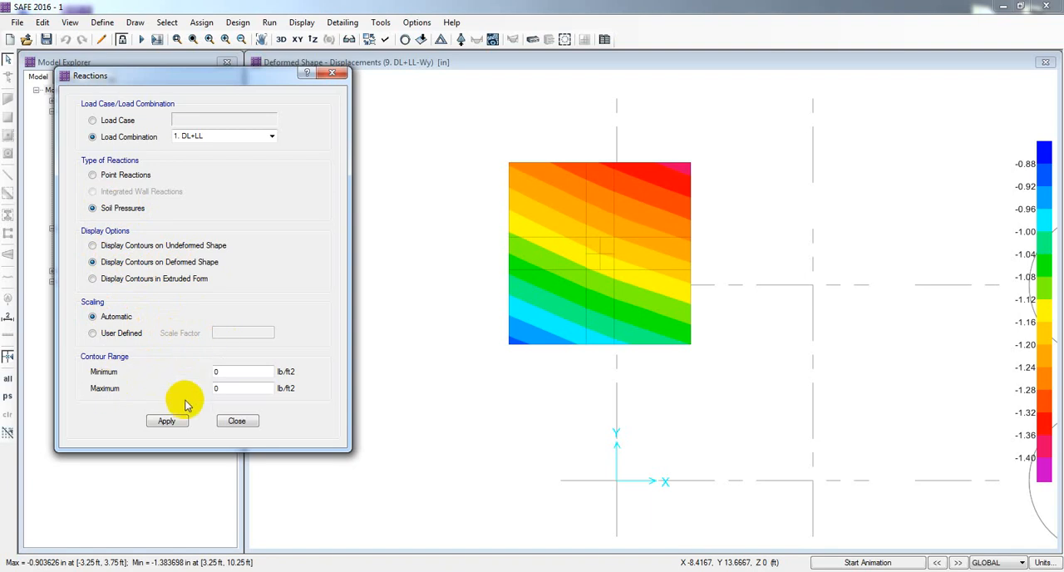
click(169, 422)
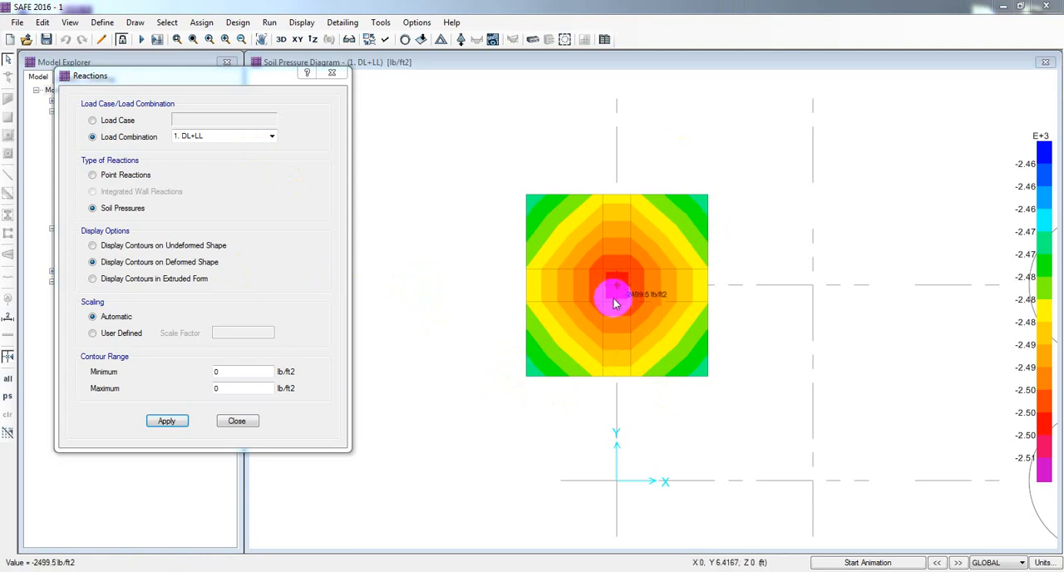
mouse_move(616, 296)
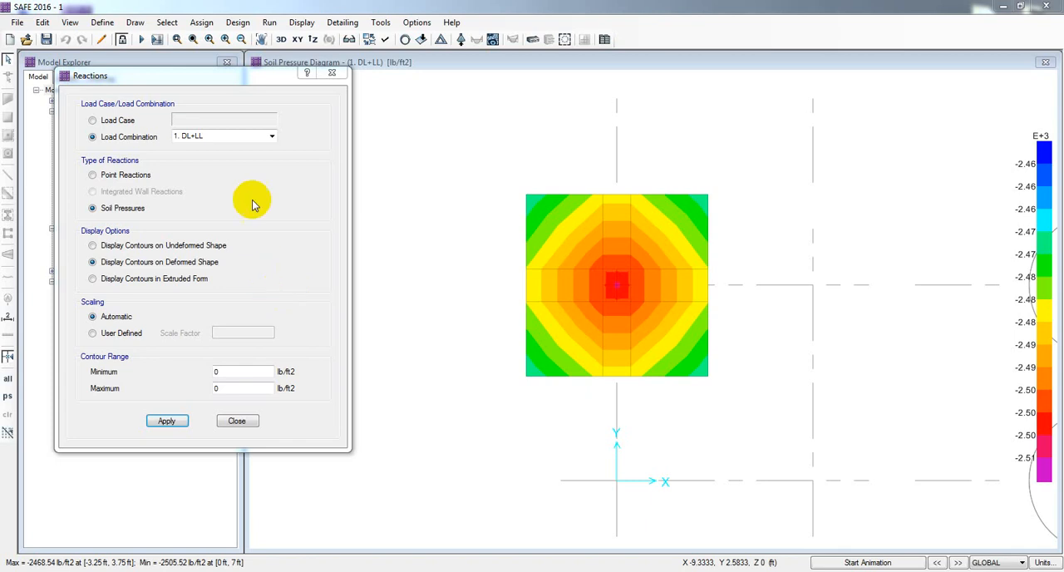
mouse_move(706, 196)
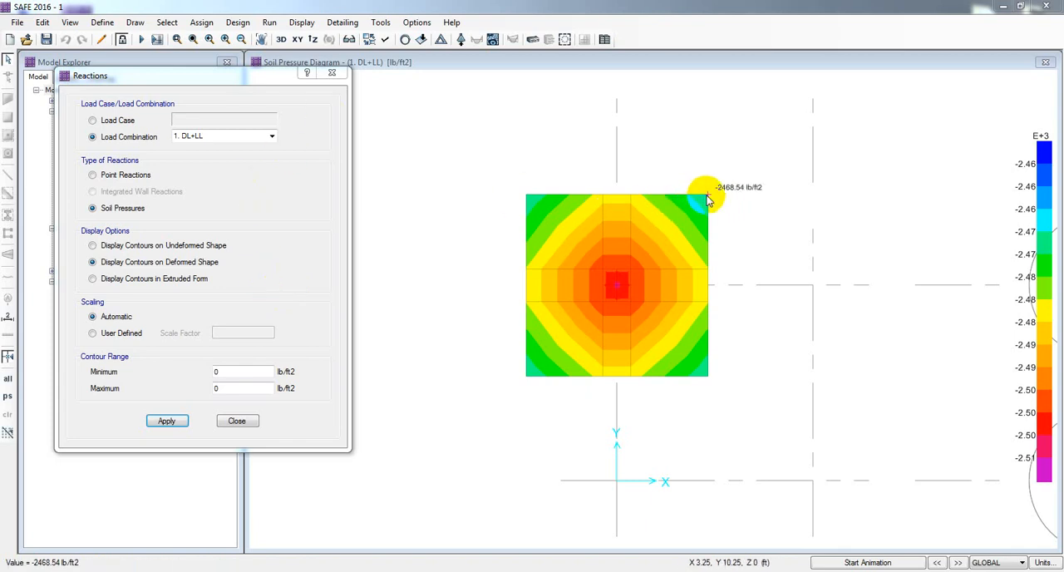
mouse_move(537, 370)
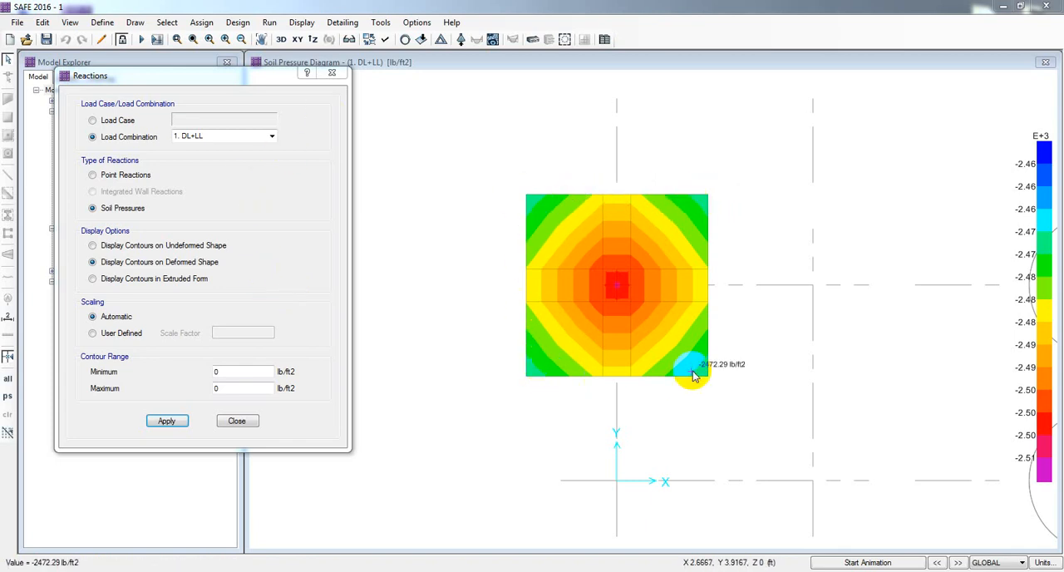
mouse_move(533, 204)
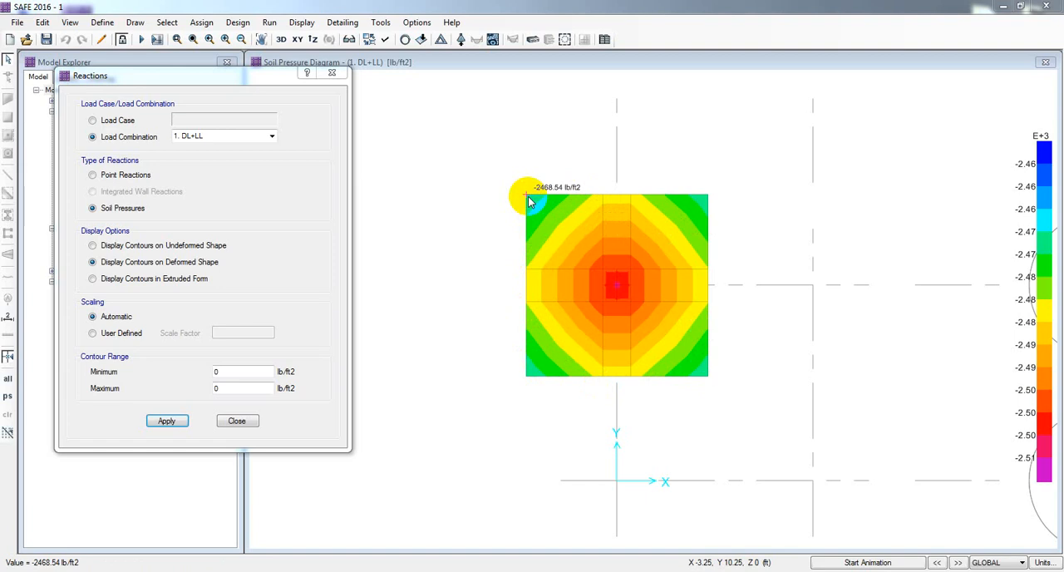
Step: Display the soil pressure contours for load combination 2. DL+LL+EQx
click(268, 135)
click(237, 157)
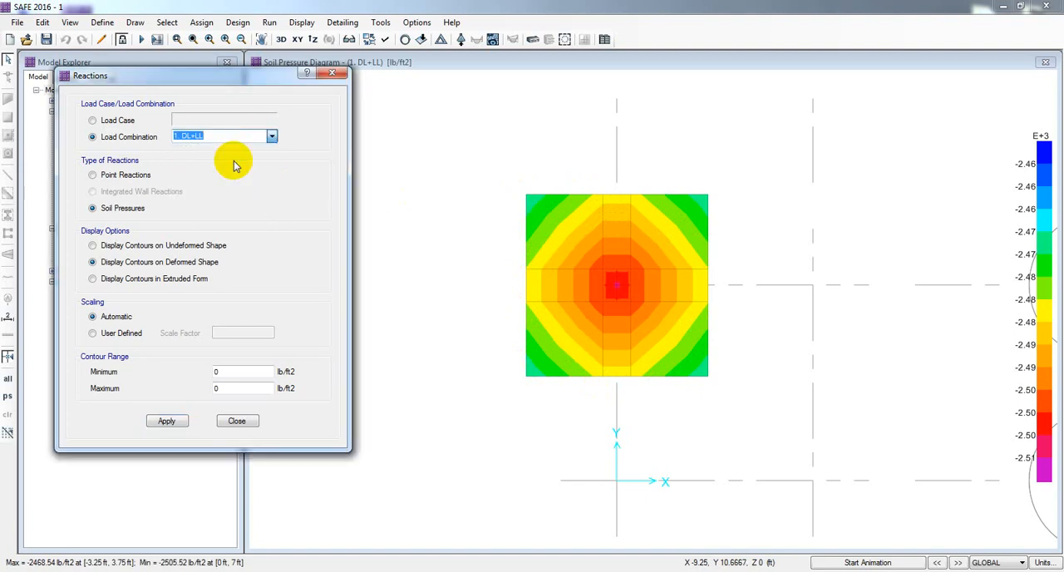
click(166, 422)
mouse_move(500, 383)
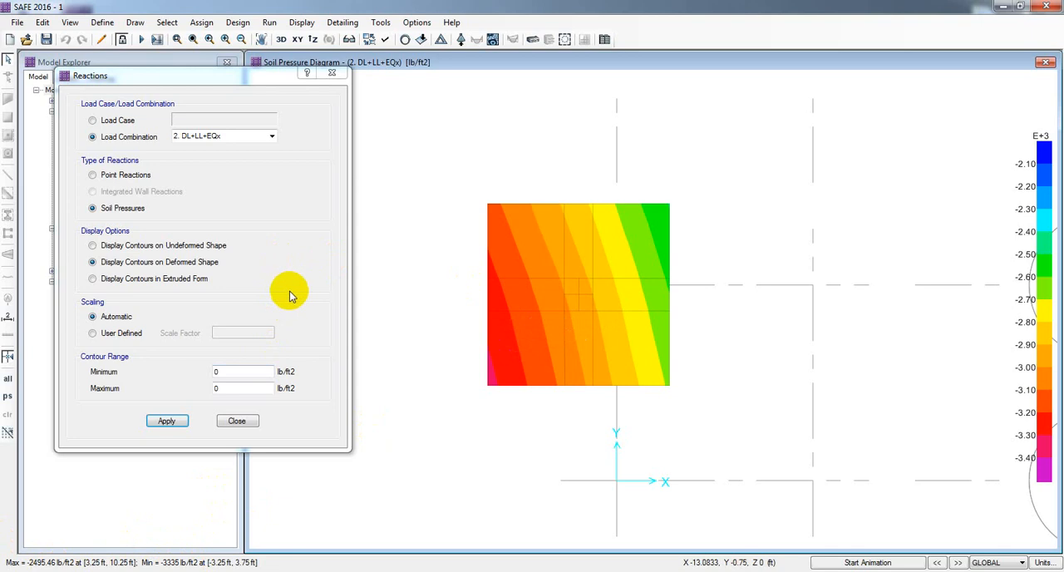
Step: Display the soil pressure contours for load combination 4. DL+LL+EQy
click(272, 136)
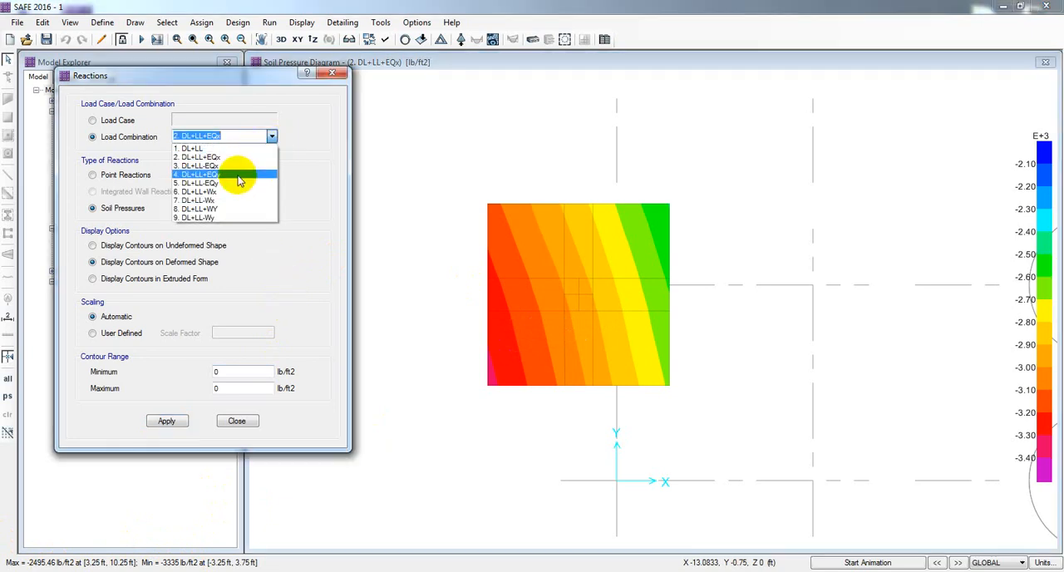
click(245, 174)
click(167, 422)
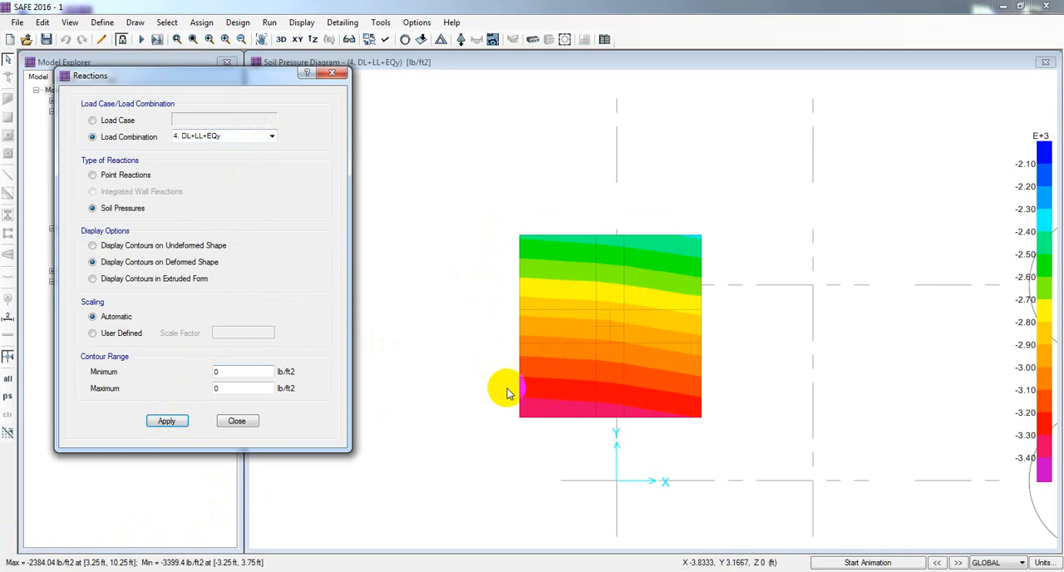
mouse_move(529, 416)
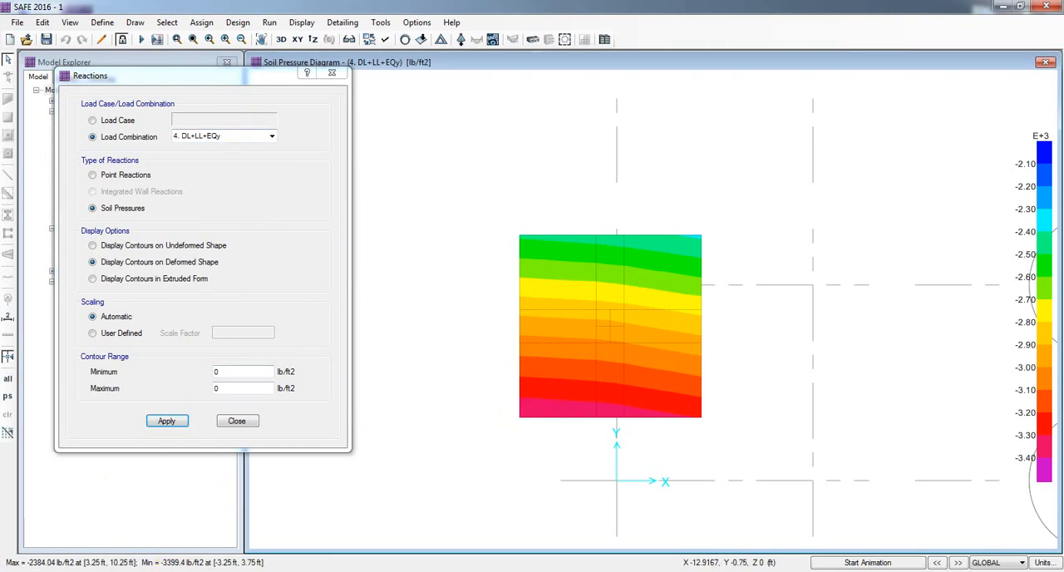
Step: Display the soil pressure contours for load combination 8. DL+LL+WY
click(272, 135)
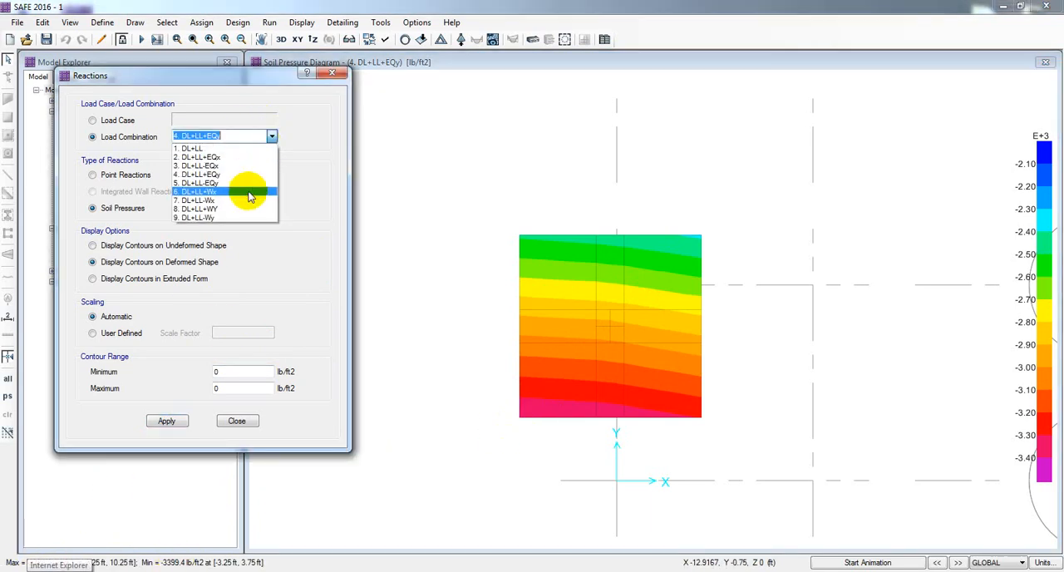
click(250, 210)
click(166, 421)
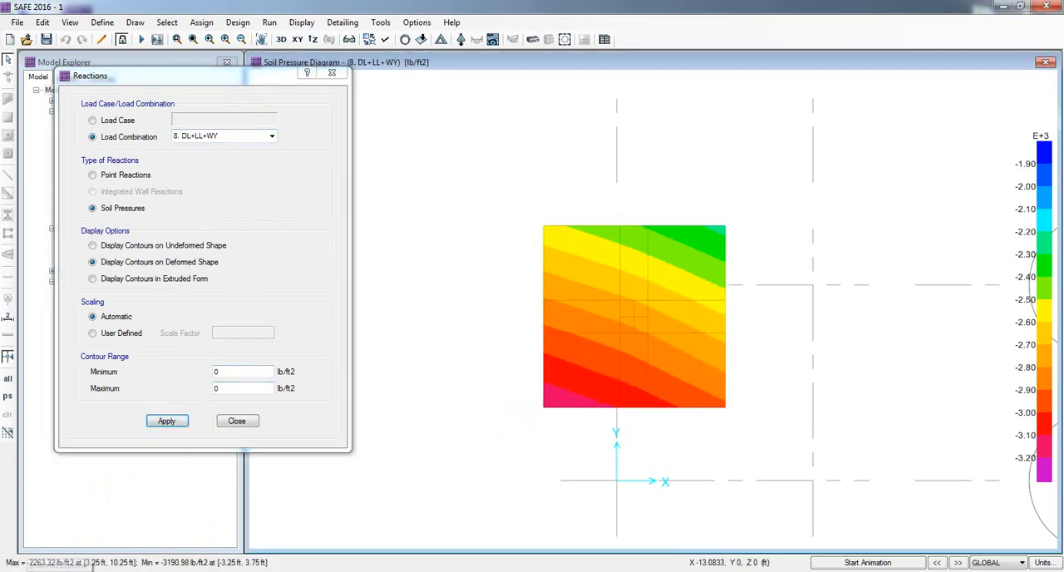
Step: Display the soil pressure contours for load combination 9. DL+LL-Wy and close the reactions settings
click(272, 136)
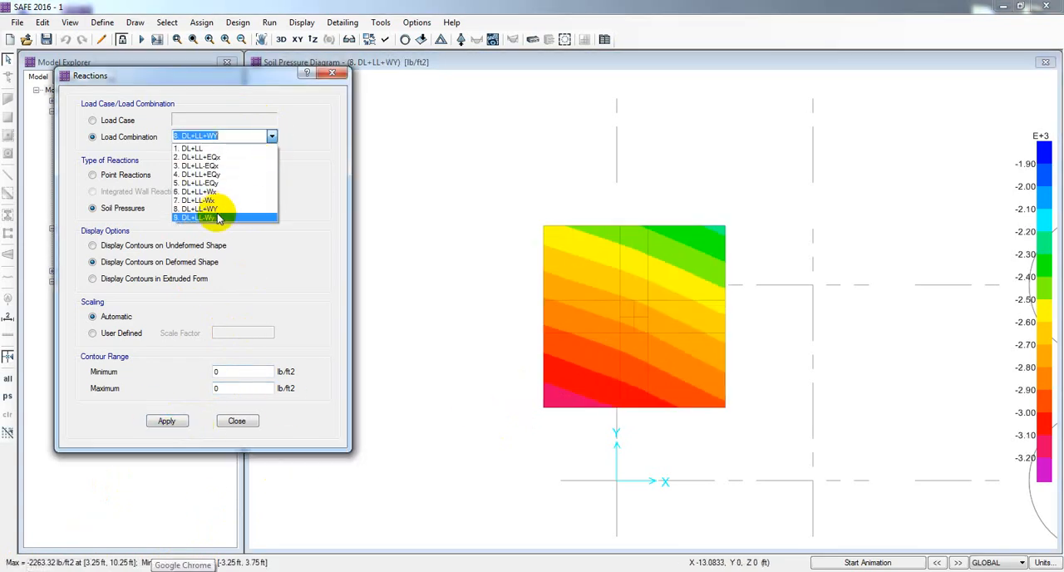
click(249, 211)
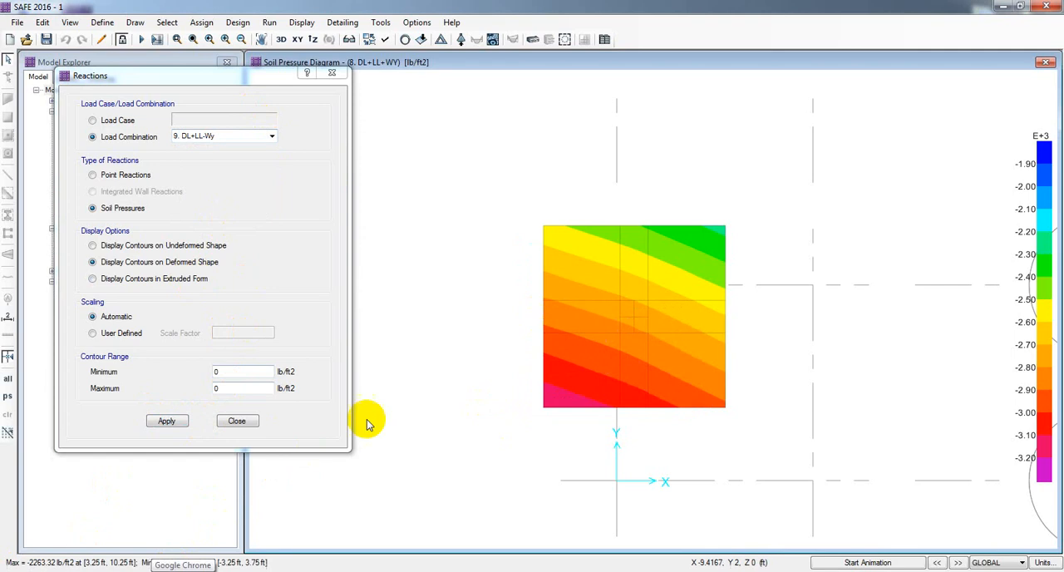
click(169, 424)
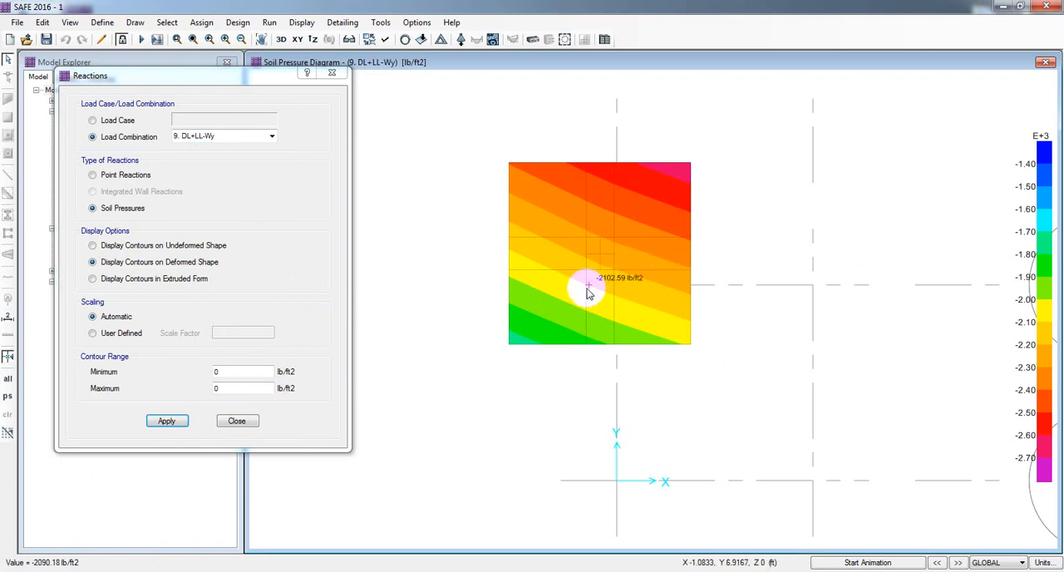
click(237, 421)
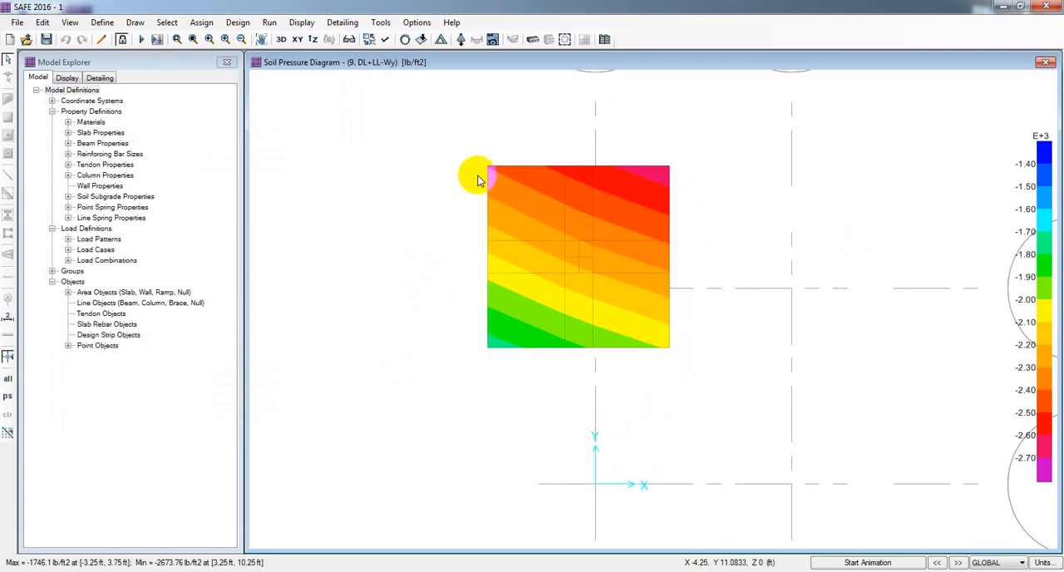
Step: Show the punching shear design results and examine the capacity ratio at the footing's column
click(302, 23)
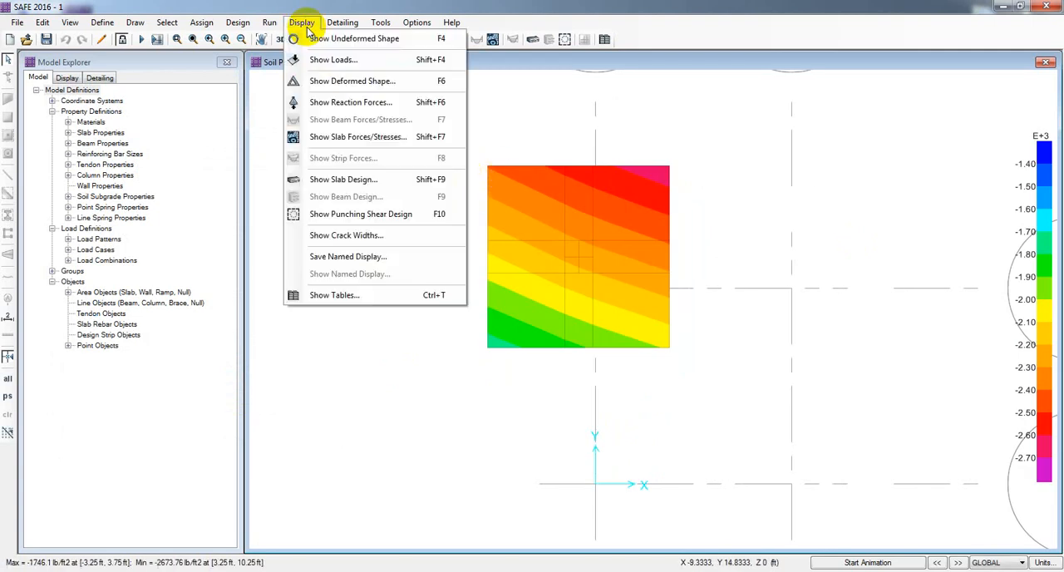
click(376, 217)
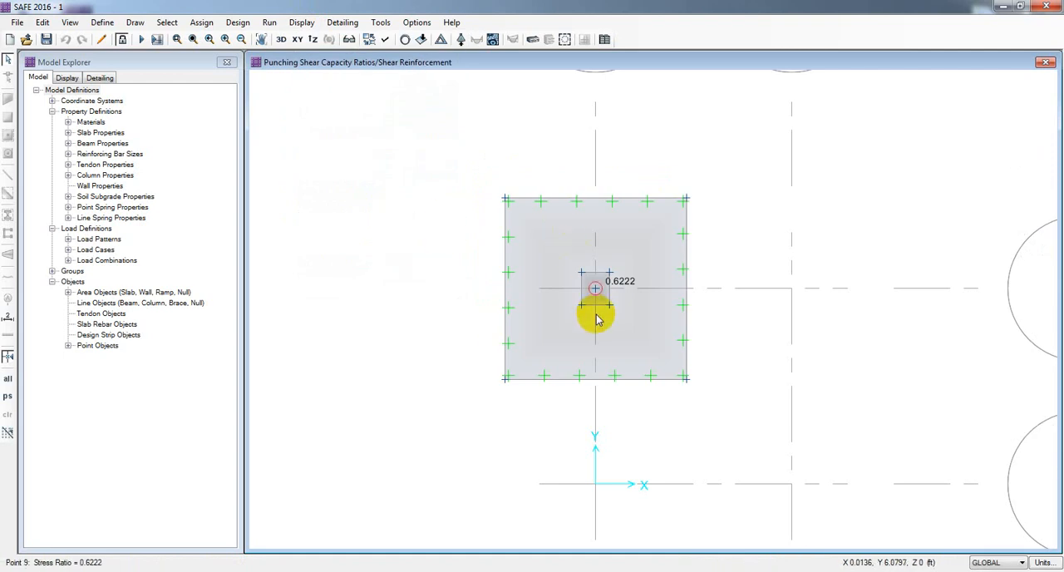
scroll(630, 297, up, 3)
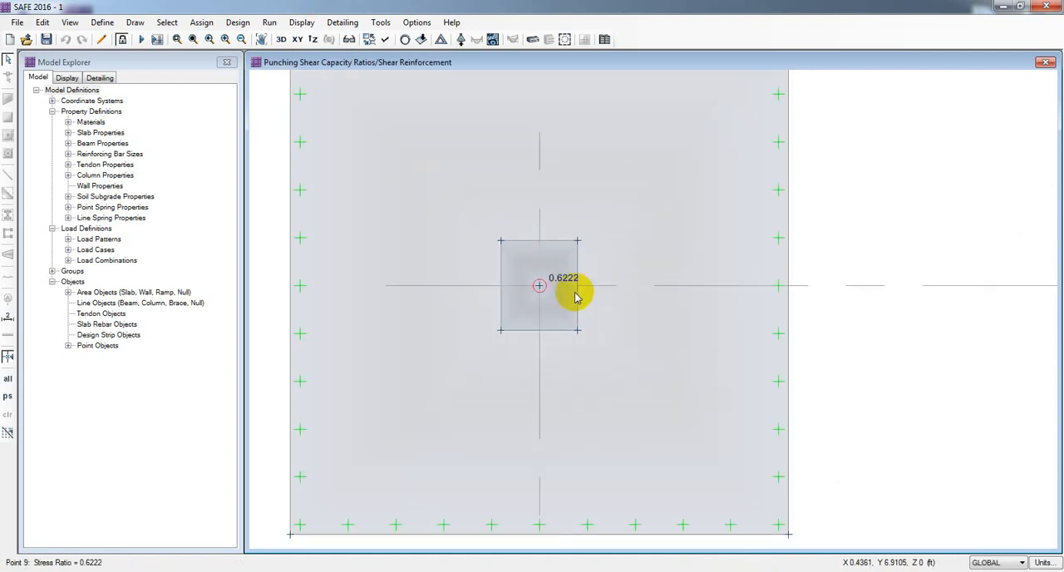
scroll(599, 291, down, 2)
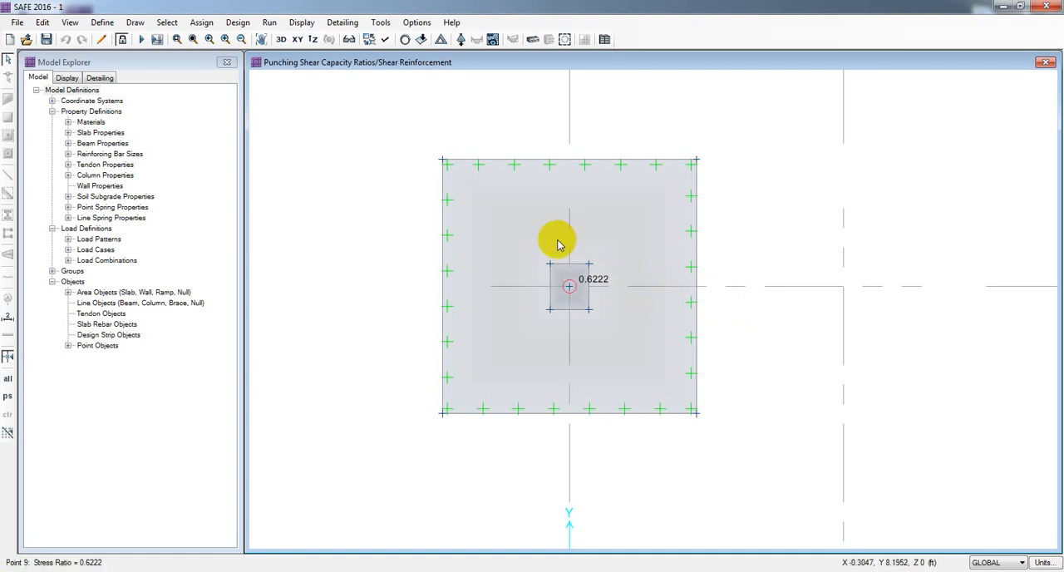
Step: Review the footing slab object's assignments, geometry, loads and design information, and close it without changes
right_click(479, 187)
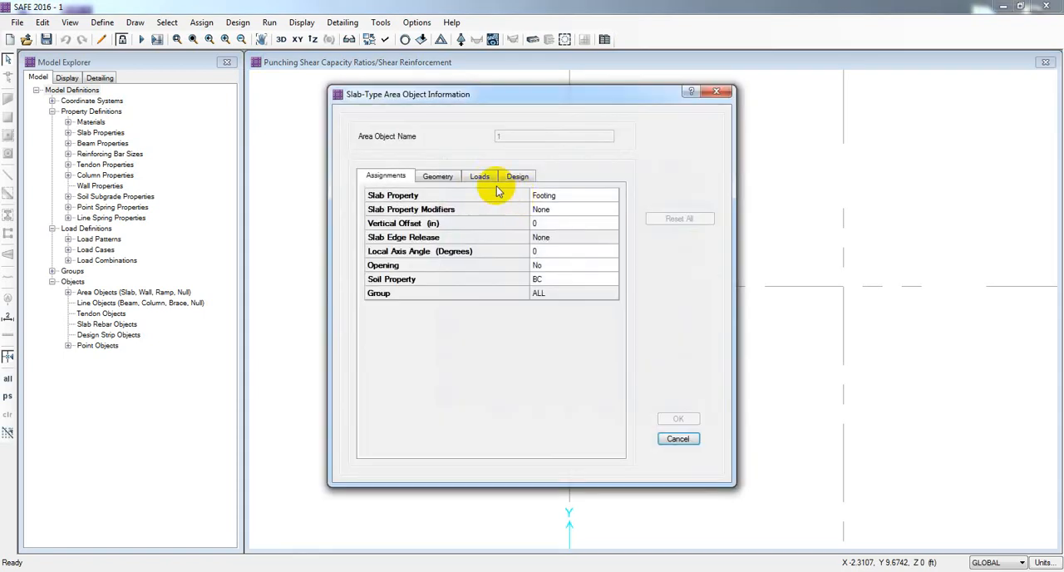
click(439, 179)
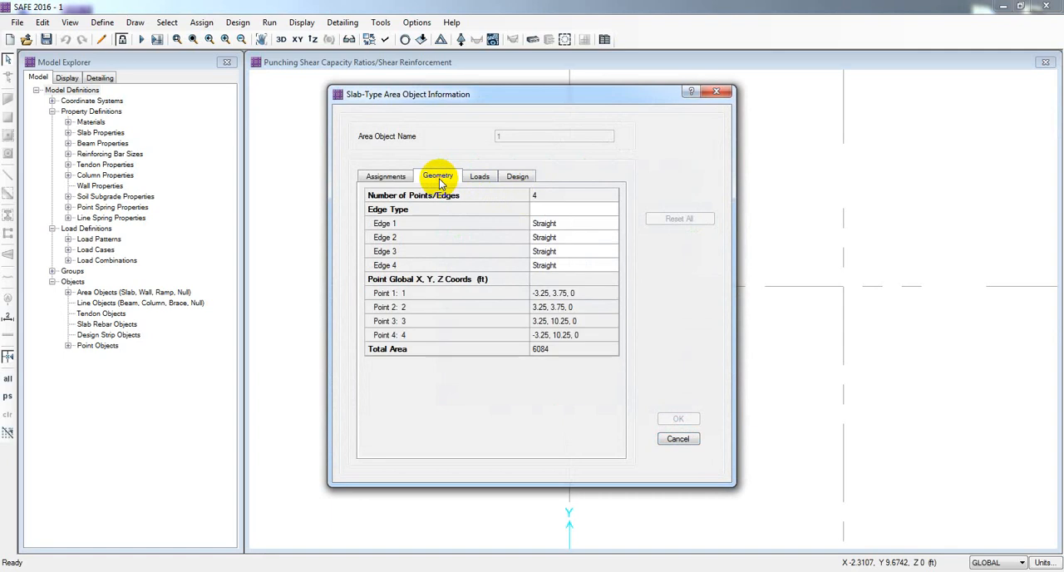
click(486, 178)
click(513, 176)
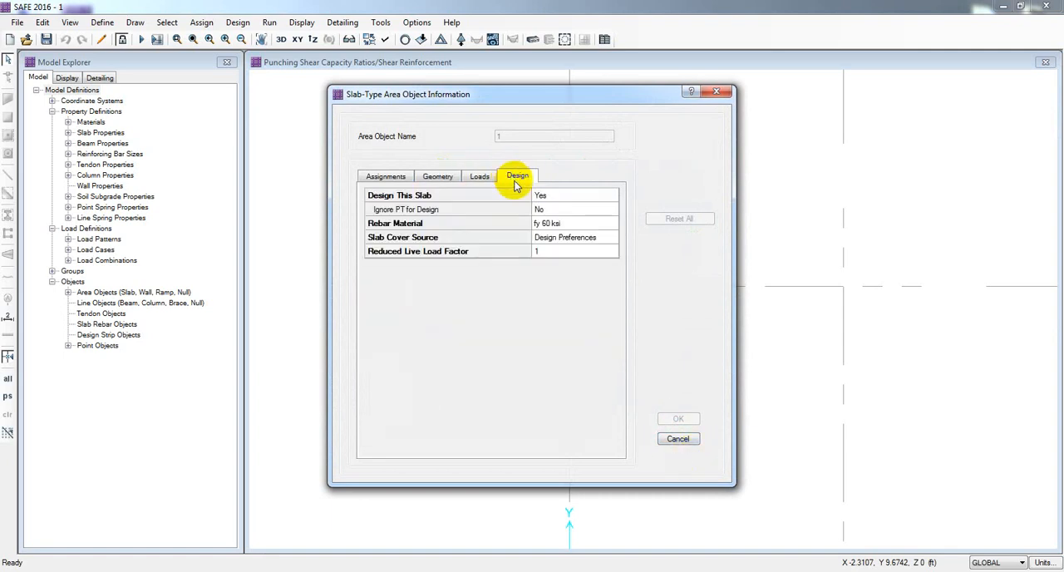
click(678, 438)
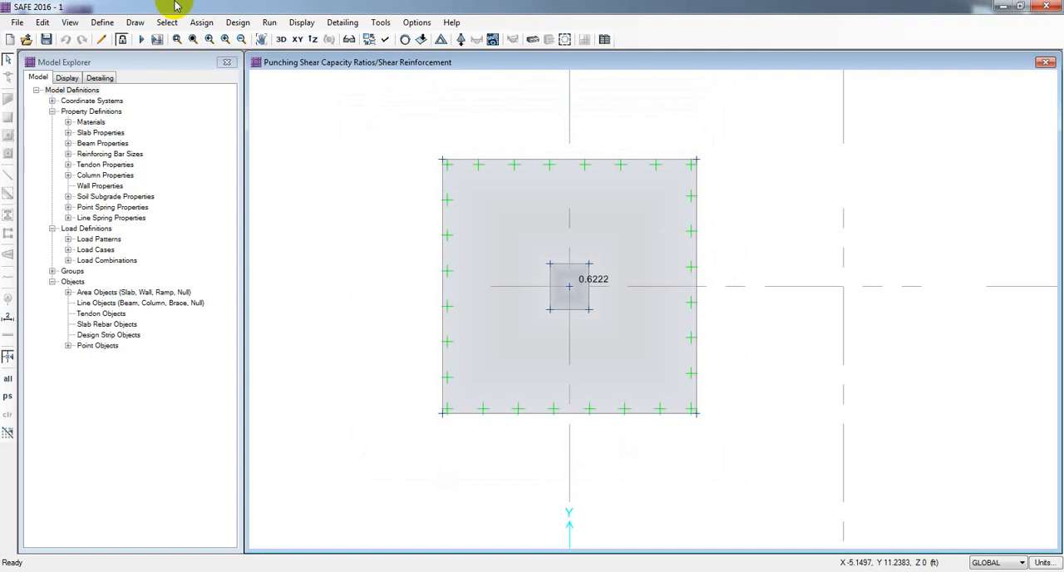
Step: Check the material and thickness in the Footing slab property definition, and leave the slab properties without changes
click(103, 23)
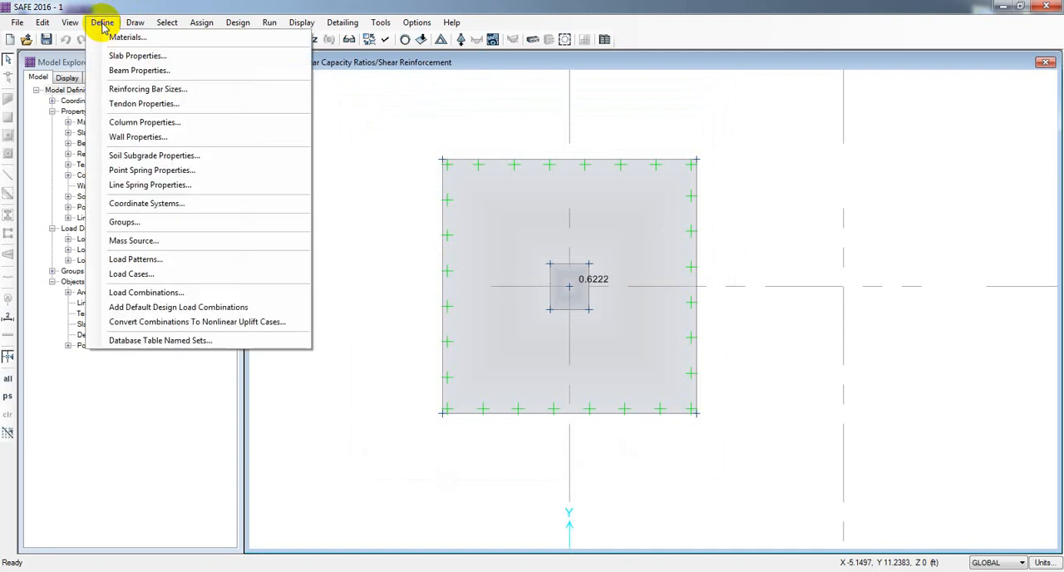
click(137, 56)
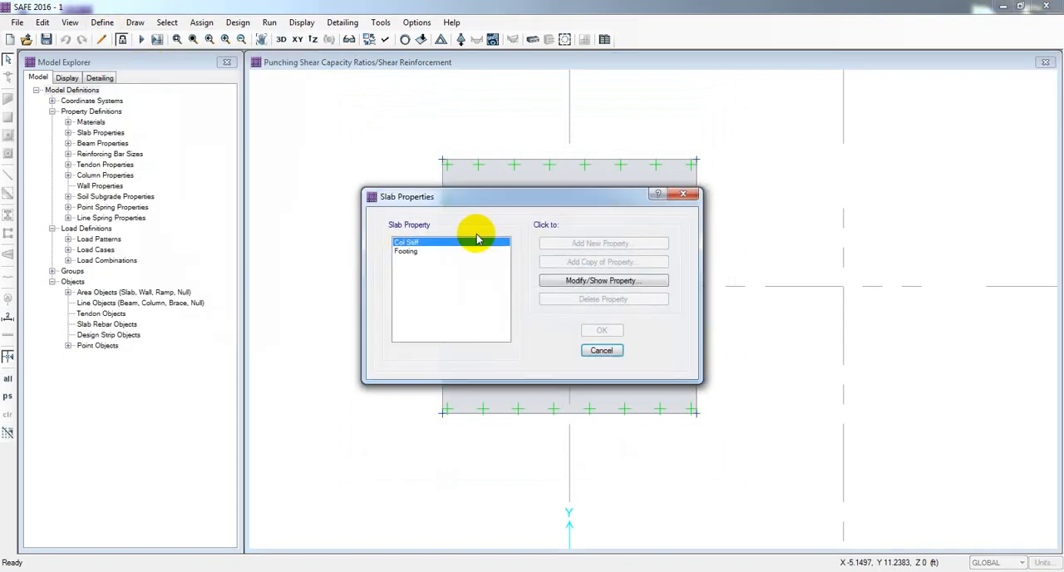
double_click(422, 255)
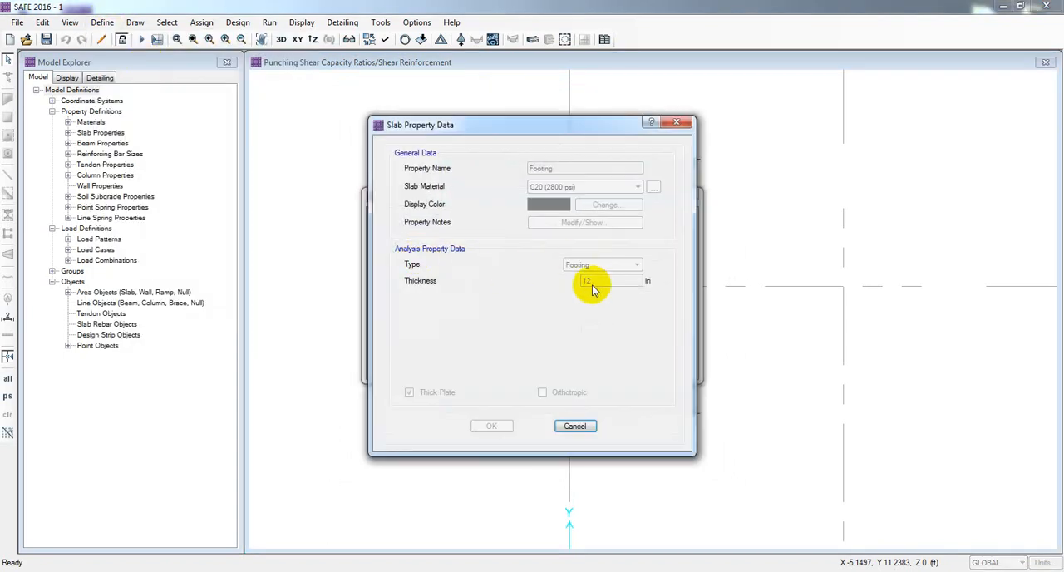
click(572, 426)
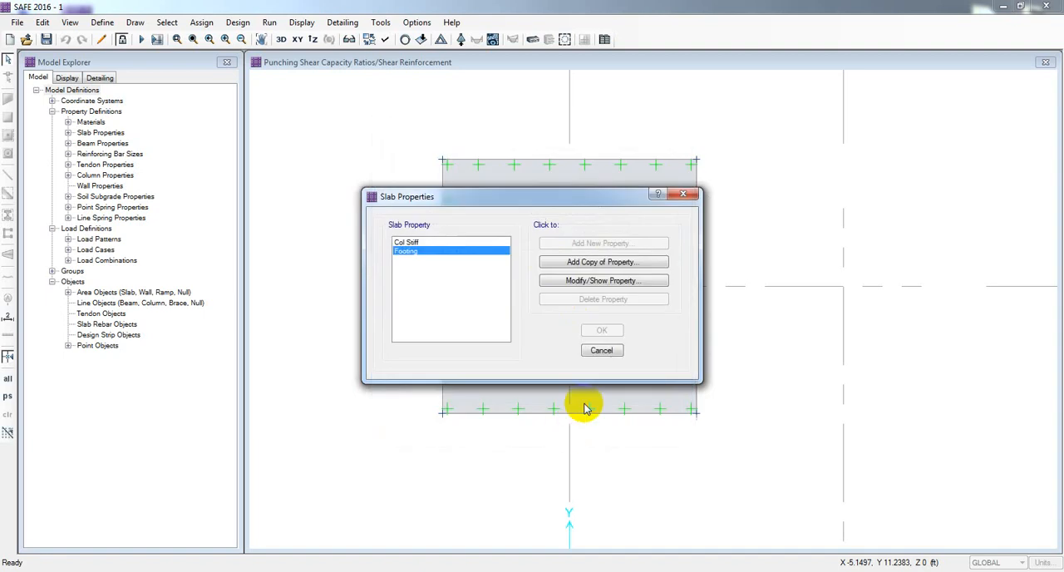
click(606, 352)
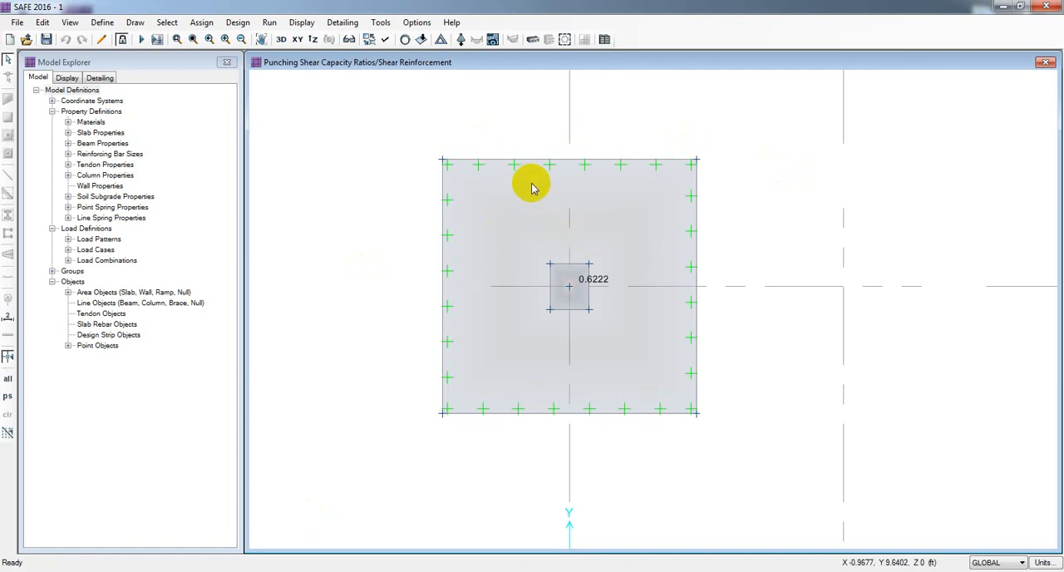
Step: Select the footing area and unlock the model, accepting deletion of the analysis and design results
click(488, 196)
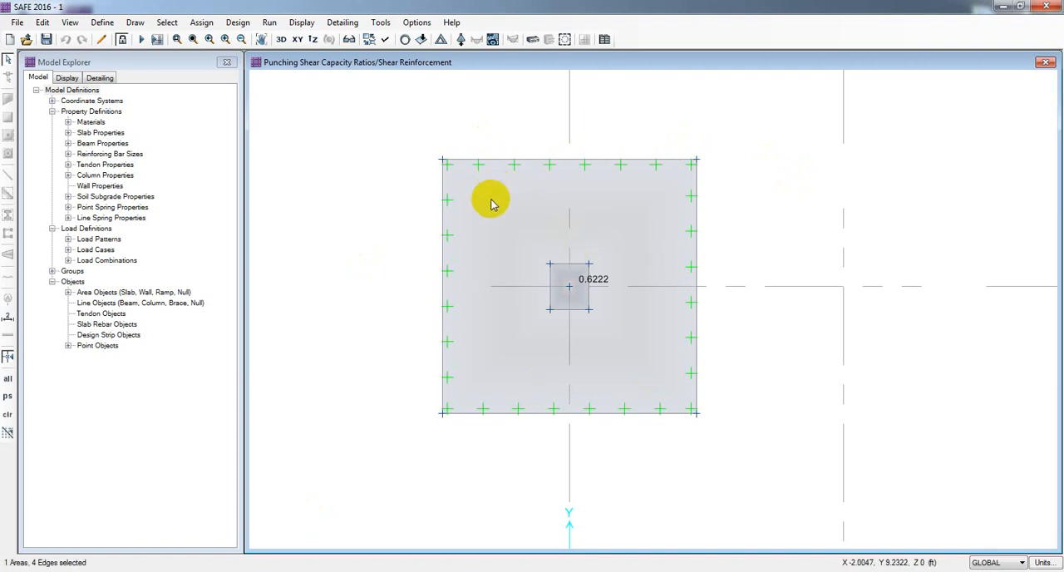
click(121, 39)
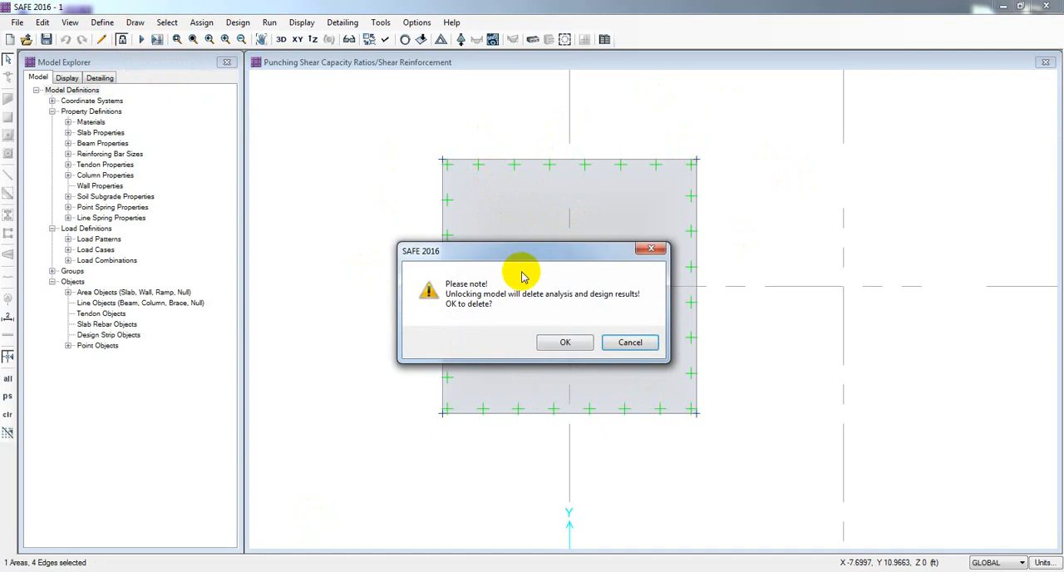
click(557, 346)
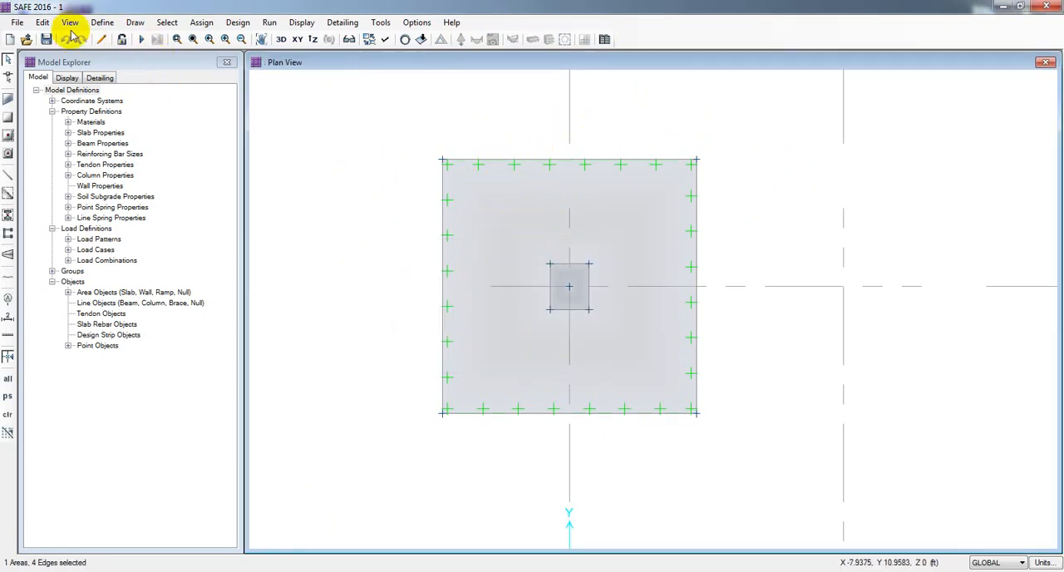
click(42, 22)
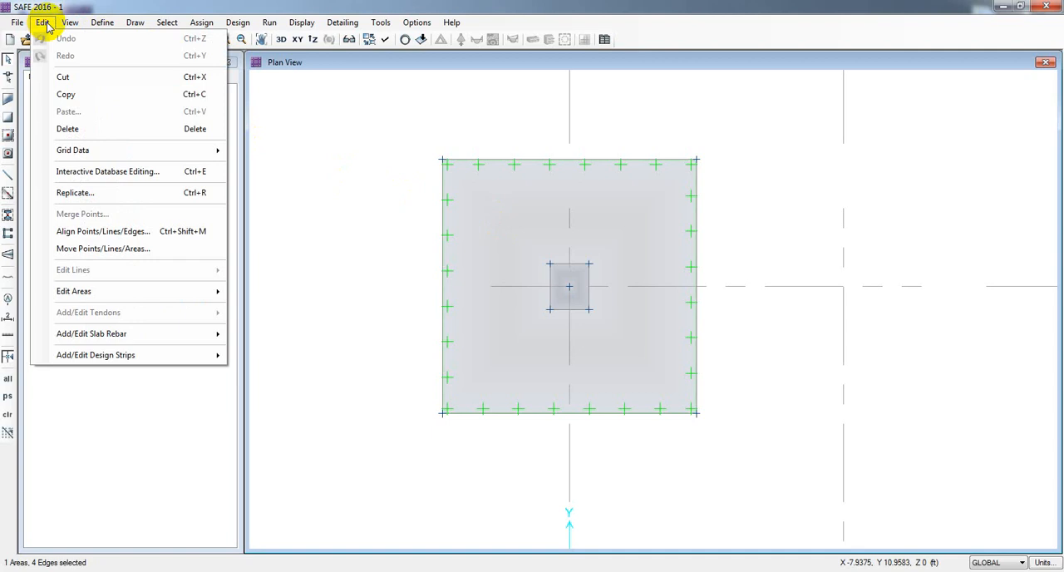
mouse_move(146, 297)
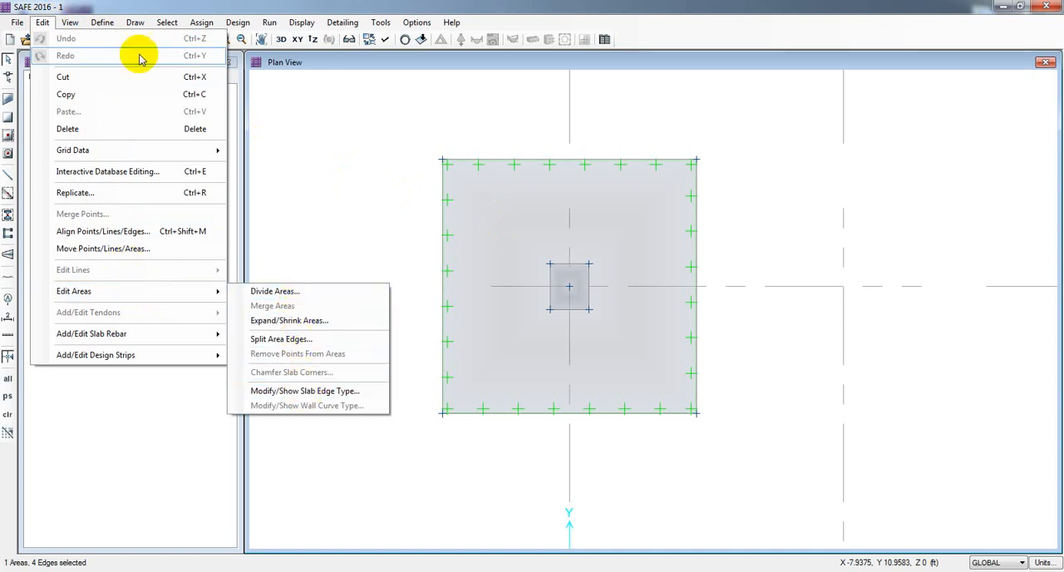
mouse_move(22, 25)
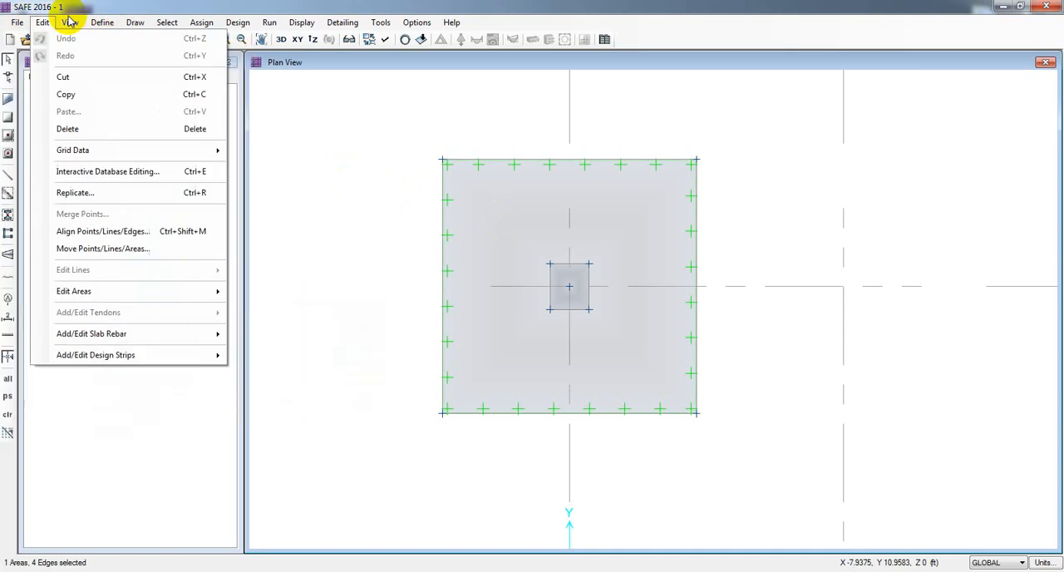
mouse_move(70, 24)
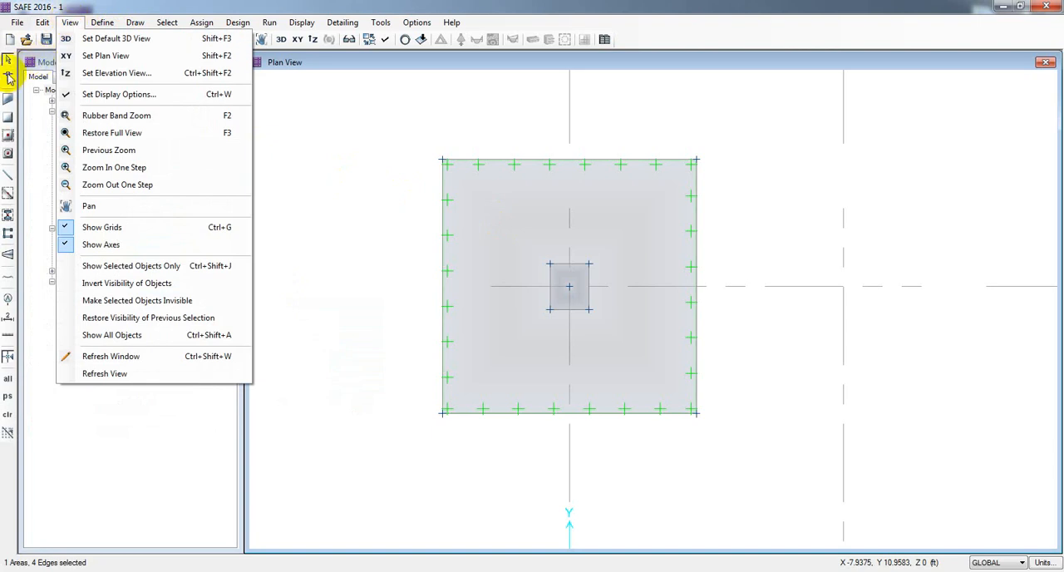
click(237, 7)
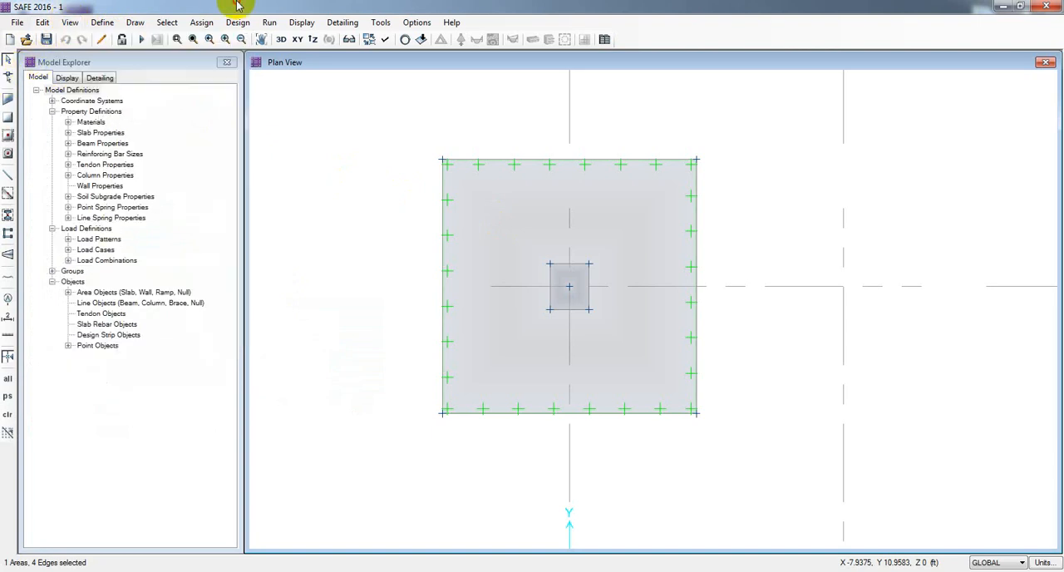
Step: Try to reshape the footing by moving its upper-left corner outward, and undo that change
click(9, 77)
click(510, 203)
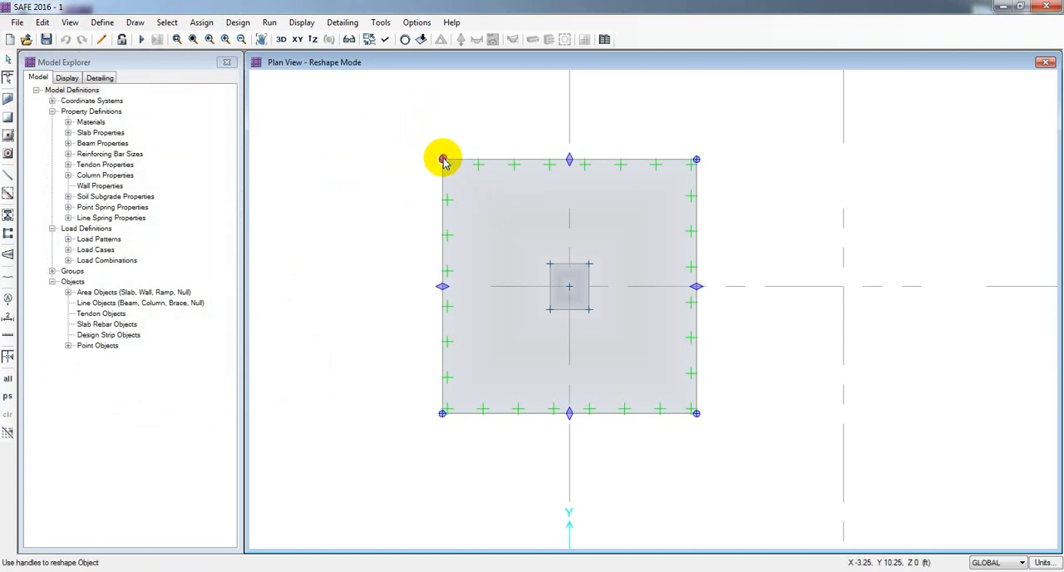
drag(442, 159, 407, 143)
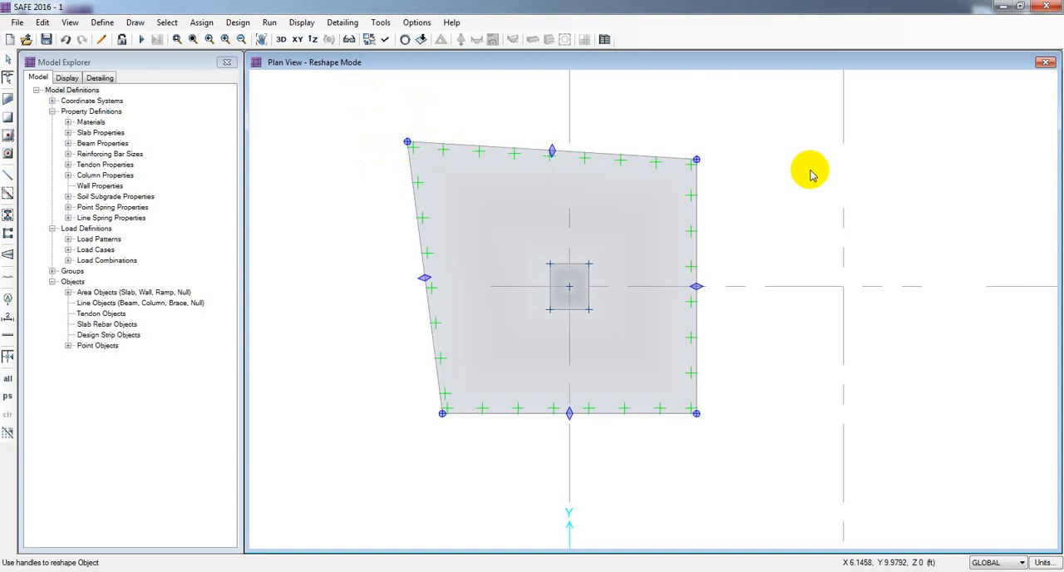
key(ctrl+z)
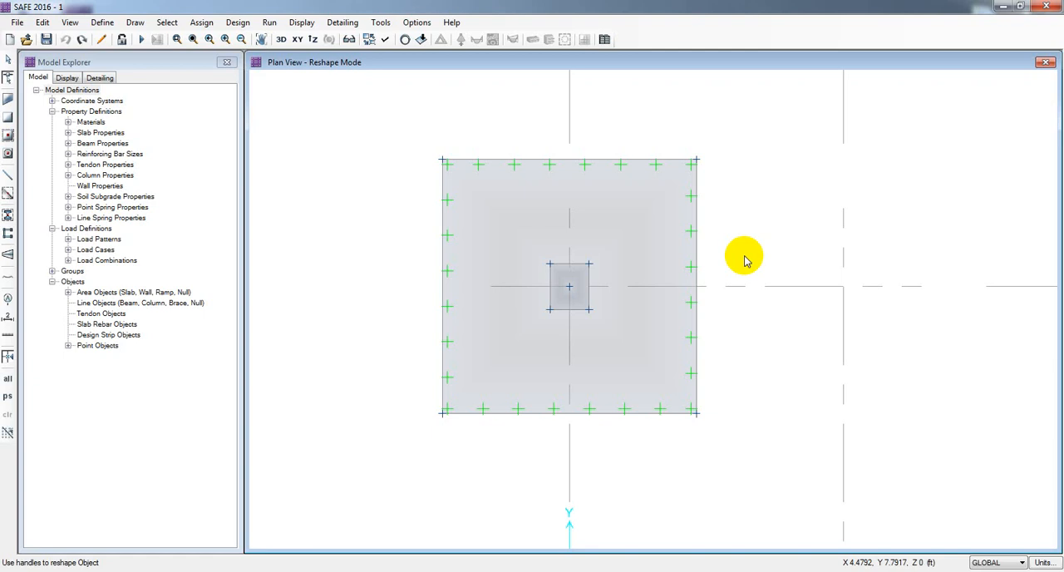
click(732, 303)
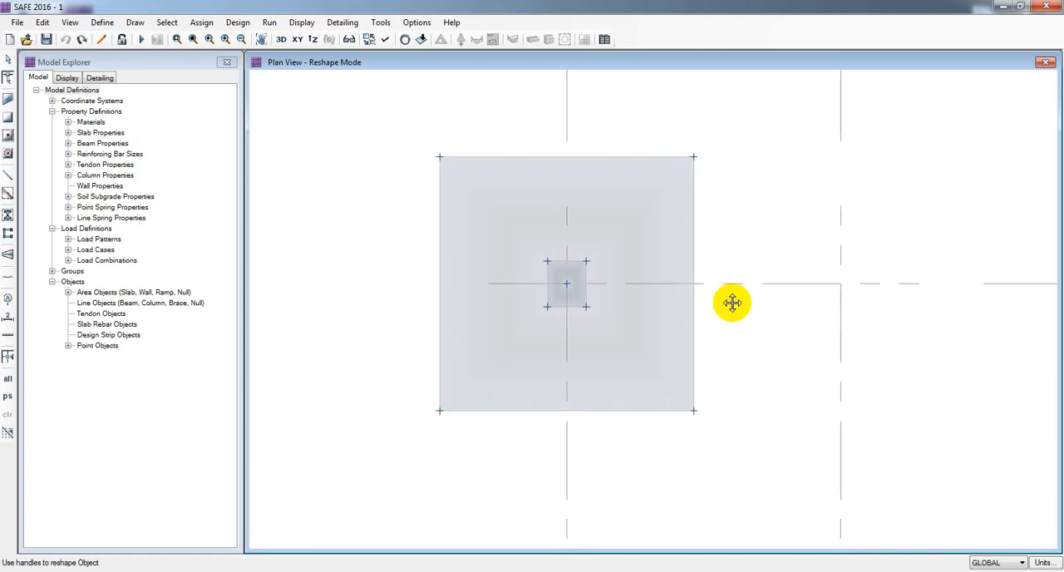
mouse_move(732, 303)
middle_down()
mouse_move(729, 286)
mouse_move(750, 297)
middle_up()
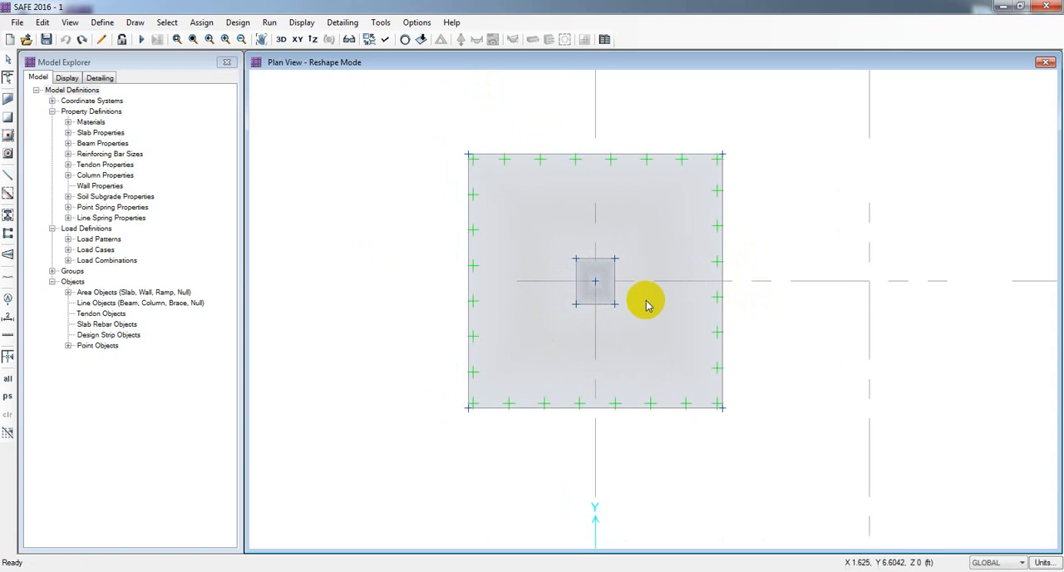